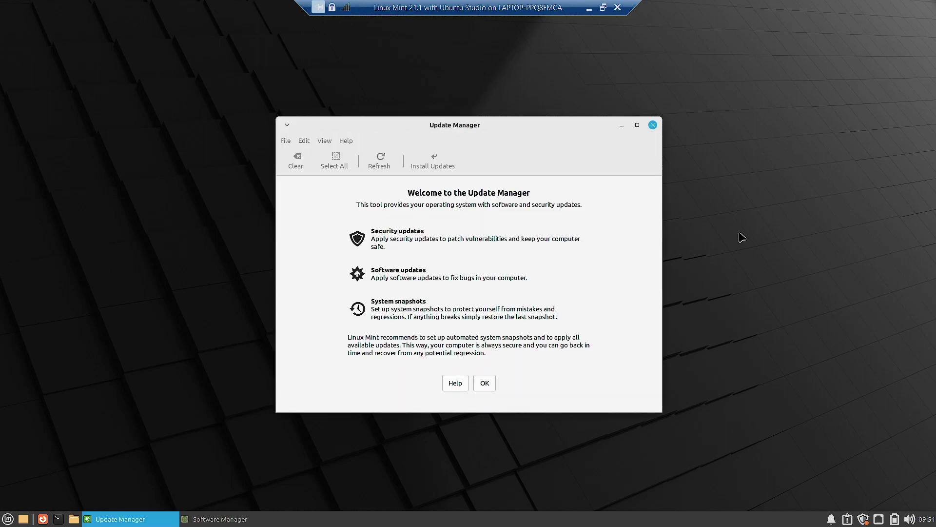
# Dismiss the Update Manager welcome page, apply the new Update Manager version and authenticate with the account password
pyautogui.click(485, 383)
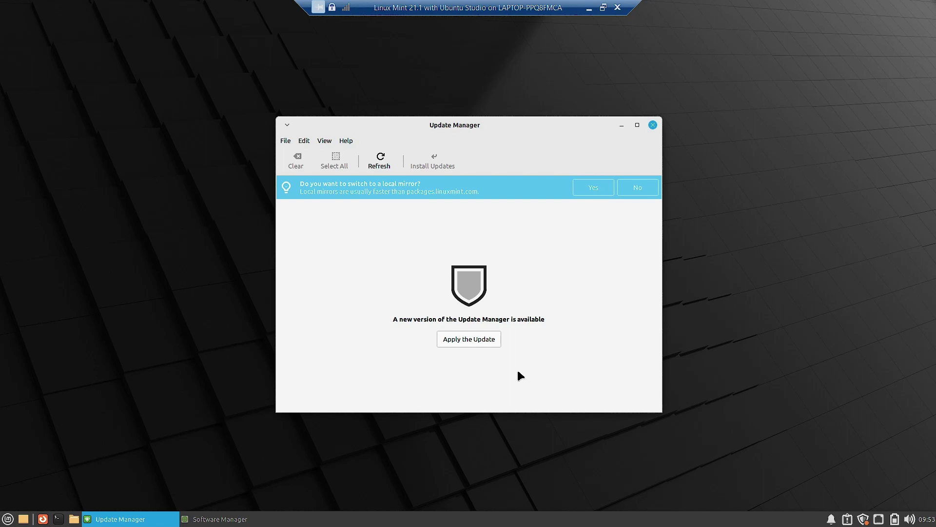
pyautogui.click(477, 339)
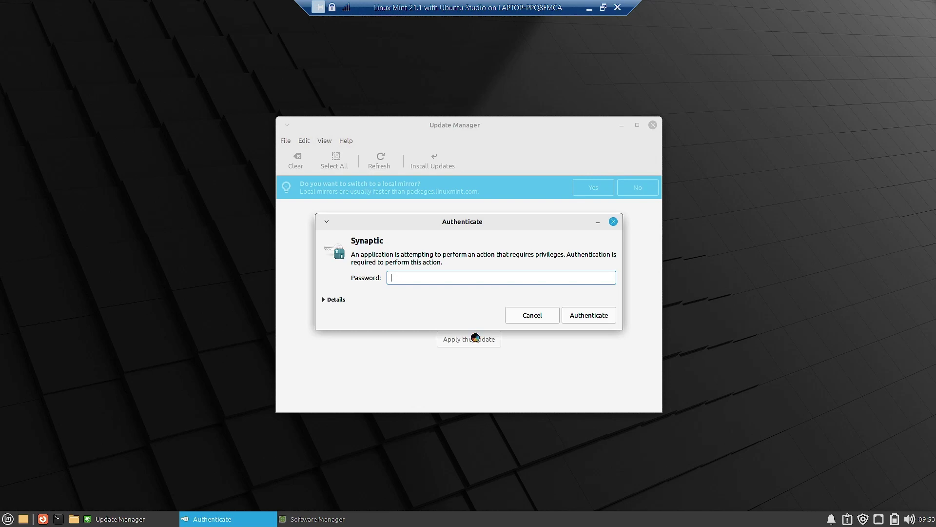
pyautogui.write('••••••')
pyautogui.press('Return')
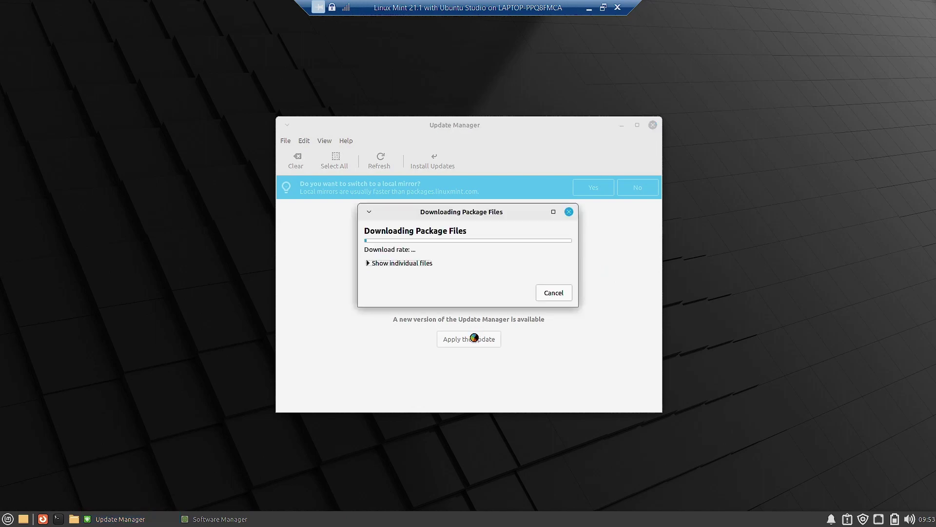
# Bring the Software Manager forward to view the Ubuntustudio-installer search result
pyautogui.click(259, 519)
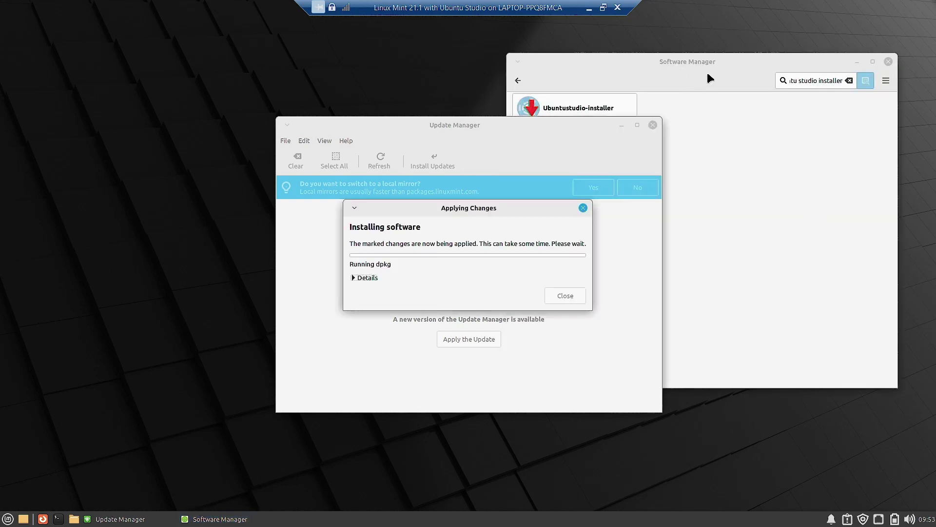
pyautogui.doubleClick(717, 63)
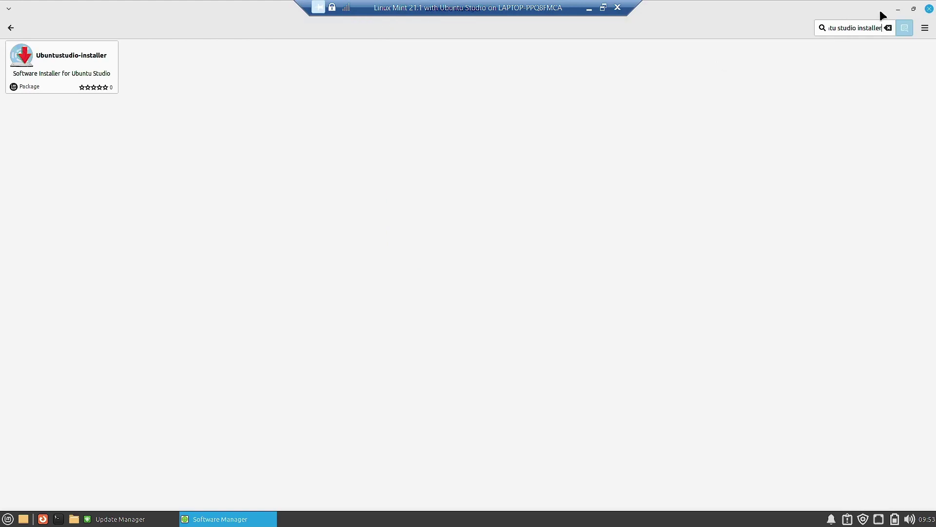
pyautogui.click(915, 10)
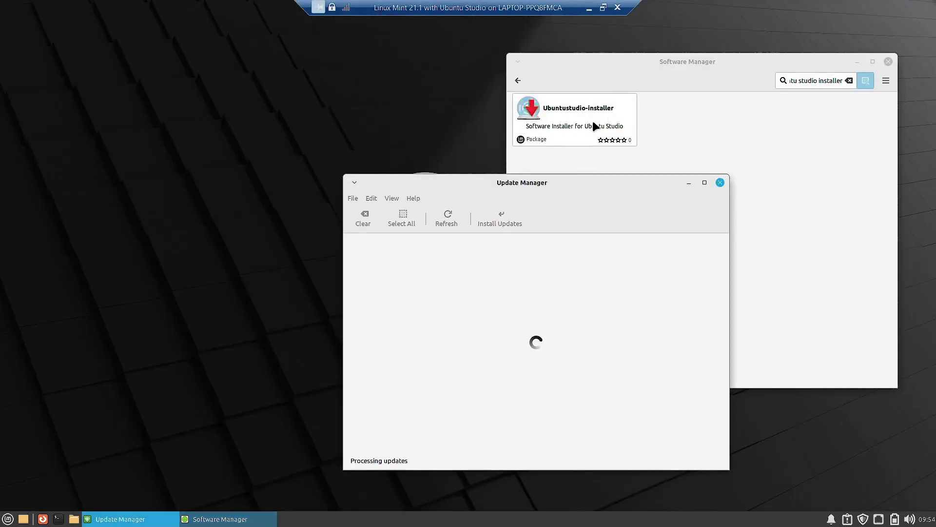
pyautogui.click(800, 80)
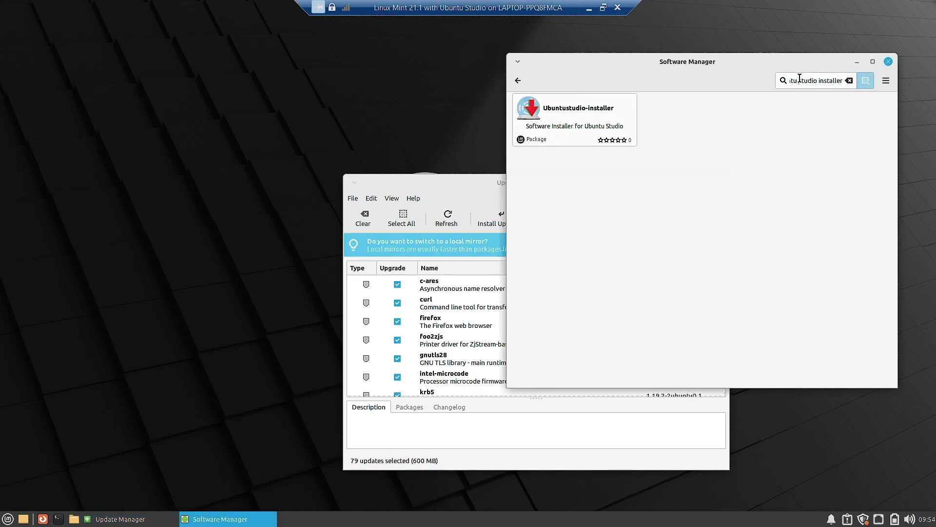
# Move and maximize the Update Manager window and review the list of available updates
pyautogui.moveTo(446, 180); pyautogui.dragTo(426, 178)
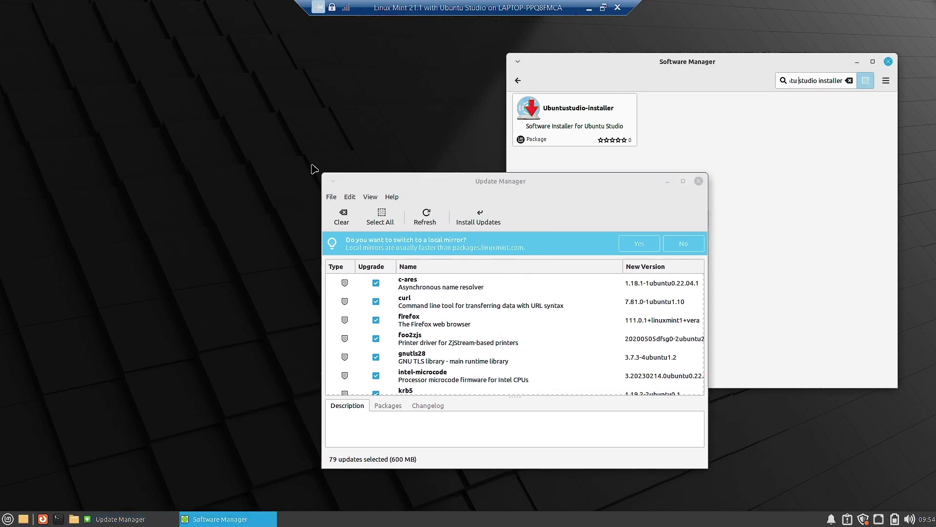
pyautogui.click(313, 169)
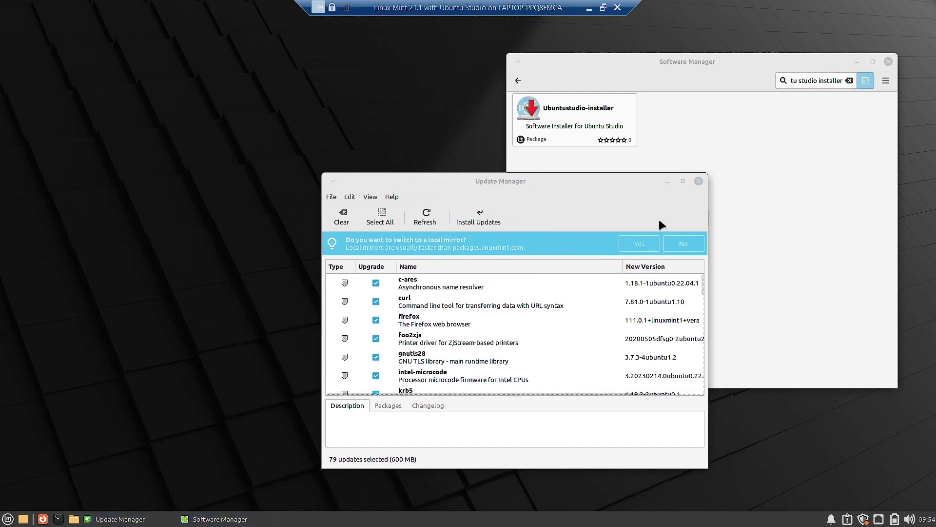
pyautogui.doubleClick(629, 183)
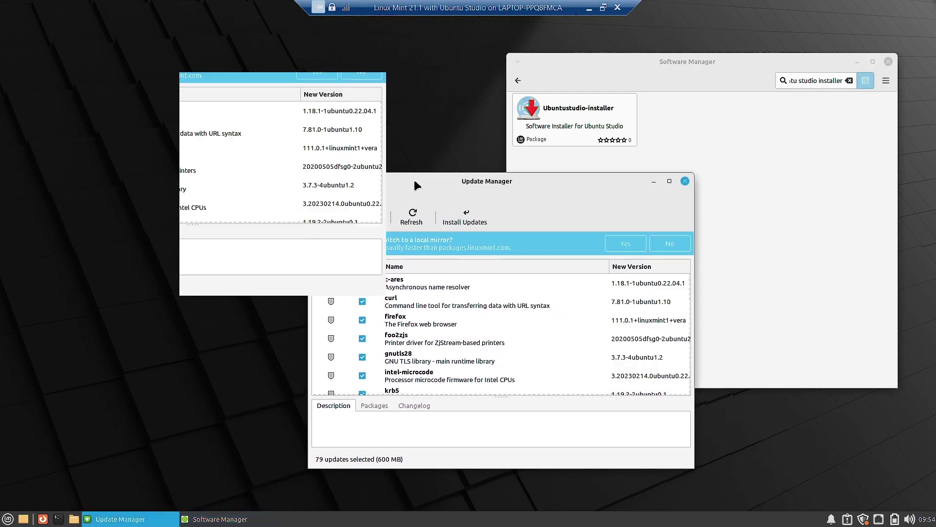
pyautogui.scroll(-10, 927, 136)
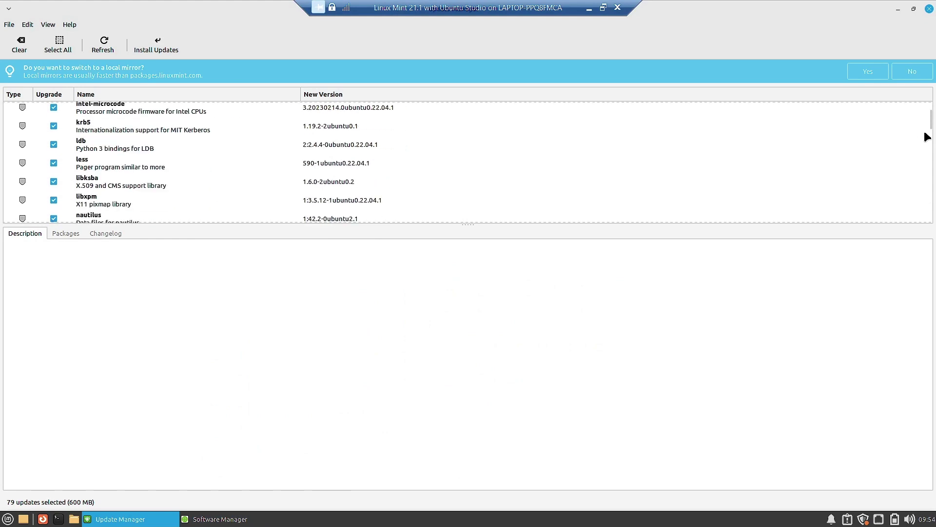
pyautogui.scroll(-8, 926, 139)
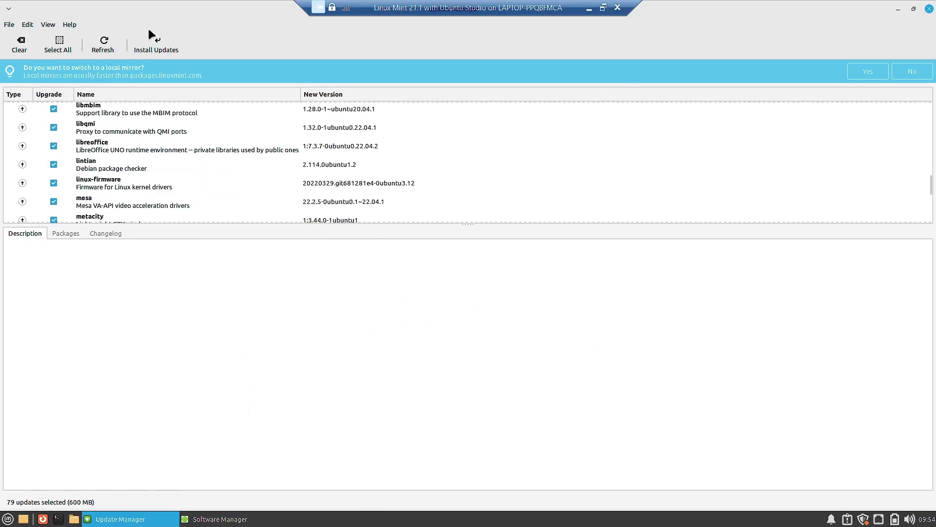
# Install all selected updates with their additional packages, authenticate with the account password and minimize the Update Manager
pyautogui.click(155, 42)
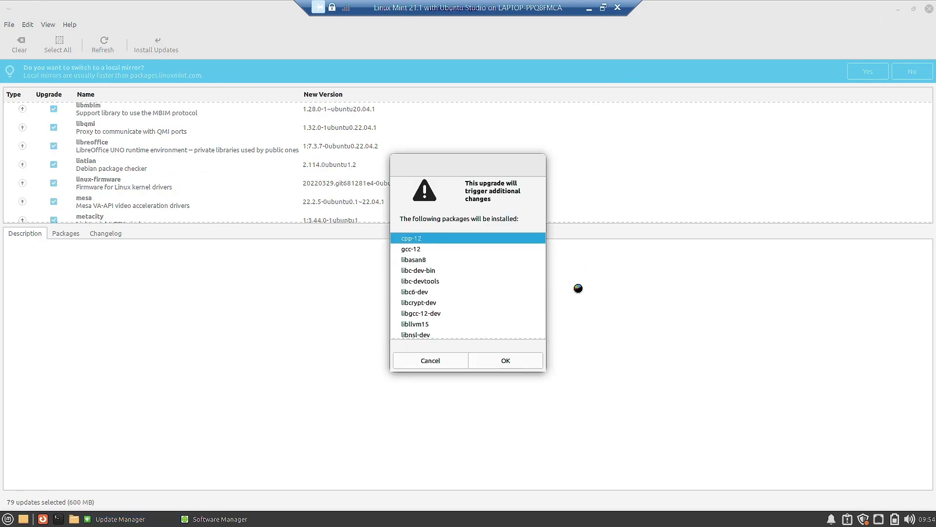
pyautogui.click(521, 358)
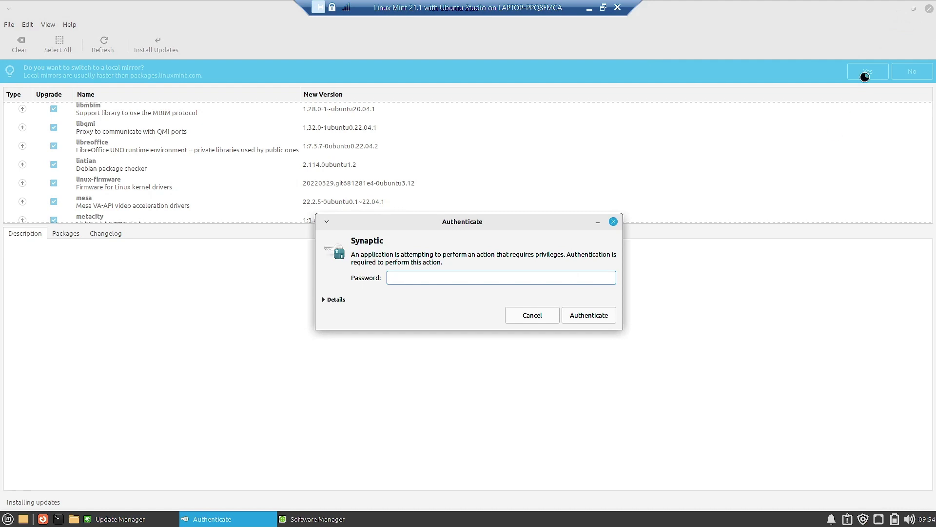
pyautogui.write('****')
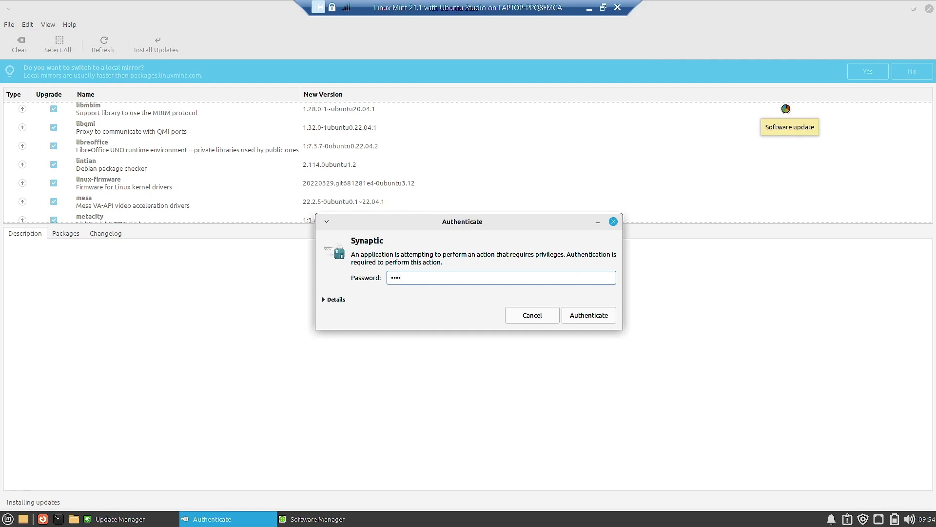
pyautogui.write('**')
pyautogui.press('Return')
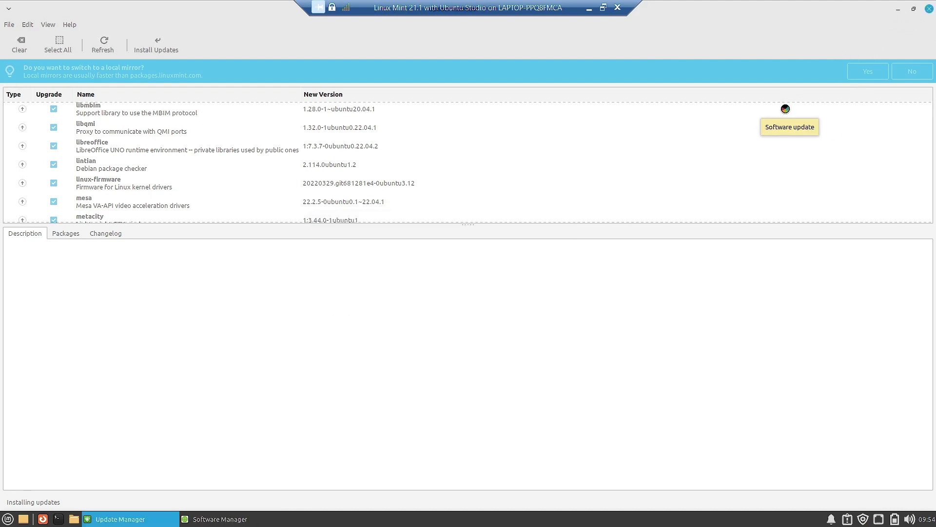
pyautogui.click(898, 9)
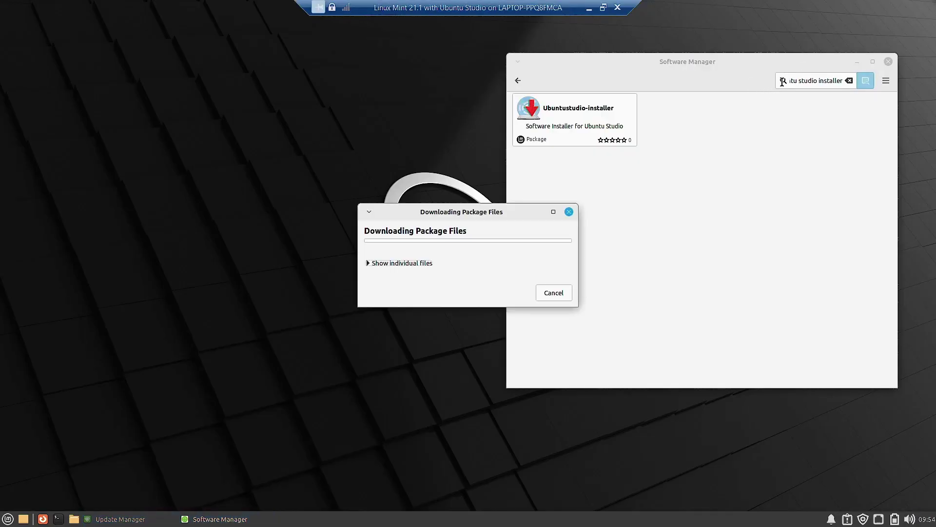
# Bring the Software Manager forward and check the studio installer search text through to its end
pyautogui.click(800, 81)
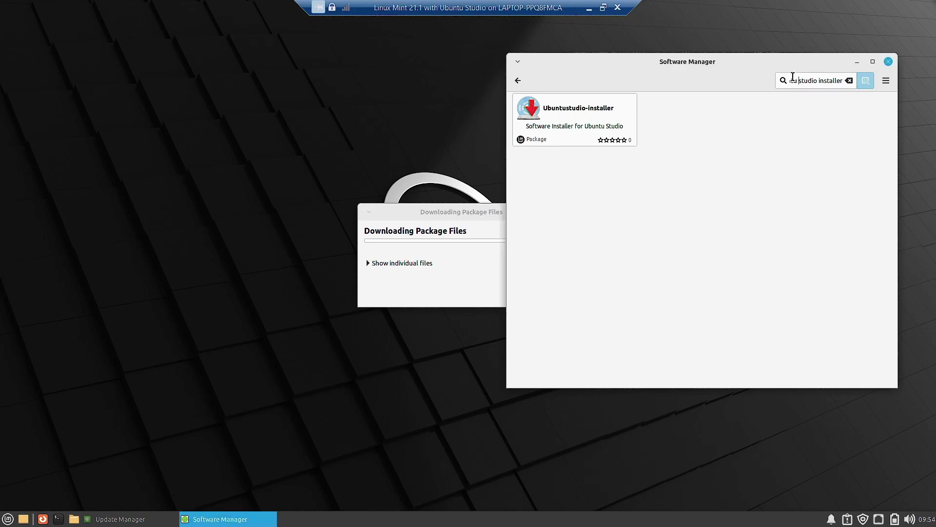
pyautogui.click(793, 79)
pyautogui.press('Right')
pyautogui.press('Right')
pyautogui.press('Right')
pyautogui.press('Right')
pyautogui.press('Right')
pyautogui.press('Right')
pyautogui.press('Right')
pyautogui.press('Right')
pyautogui.press('Right')
pyautogui.press('Right')
pyautogui.press('Right')
pyautogui.press('Right')
pyautogui.press('Right')
pyautogui.press('Right')
pyautogui.press('Right')
pyautogui.press('Right')
pyautogui.press('Right')
pyautogui.press('Right')
pyautogui.press('Right')
pyautogui.press('Right')
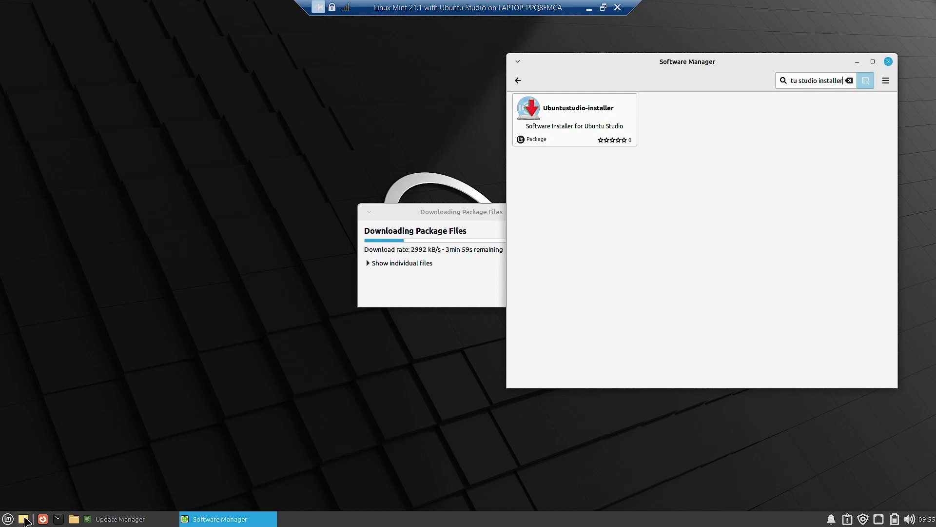
# Open a terminal, run "sudo apt search ubuntustudio-installer" and enter the sudo password
pyautogui.doubleClick(58, 518)
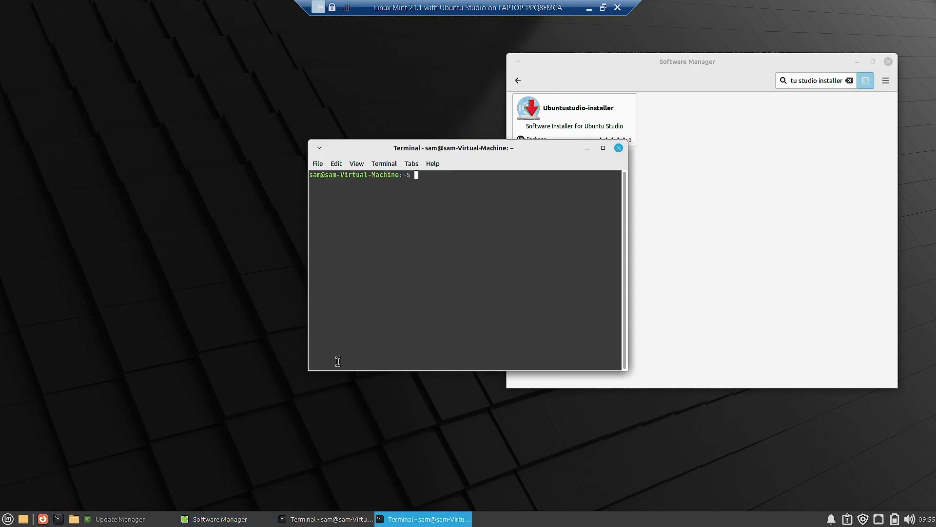
pyautogui.write('sudo apt search buntu')
pyautogui.press('BackSpace')
pyautogui.press('BackSpace')
pyautogui.press('BackSpace')
pyautogui.press('BackSpace')
pyautogui.press('BackSpace')
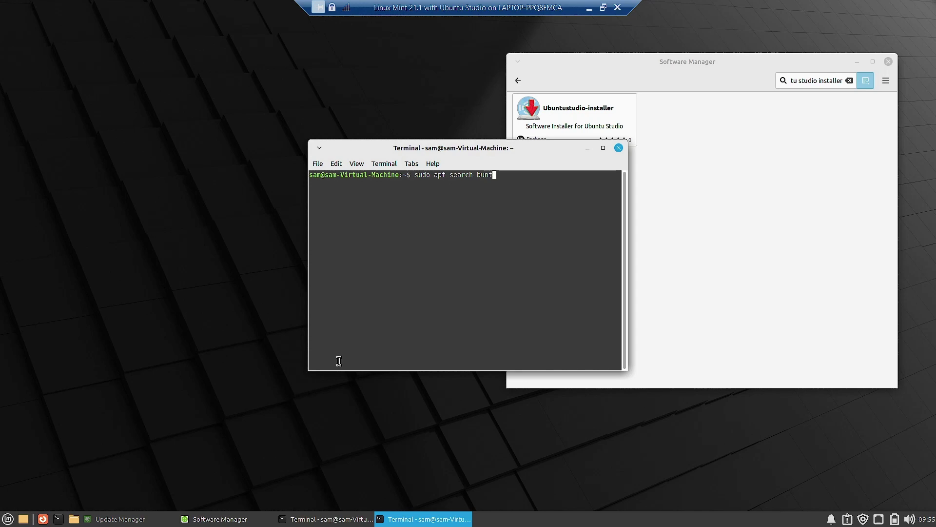
pyautogui.write('ubuntustudio-installer')
pyautogui.press('Return')
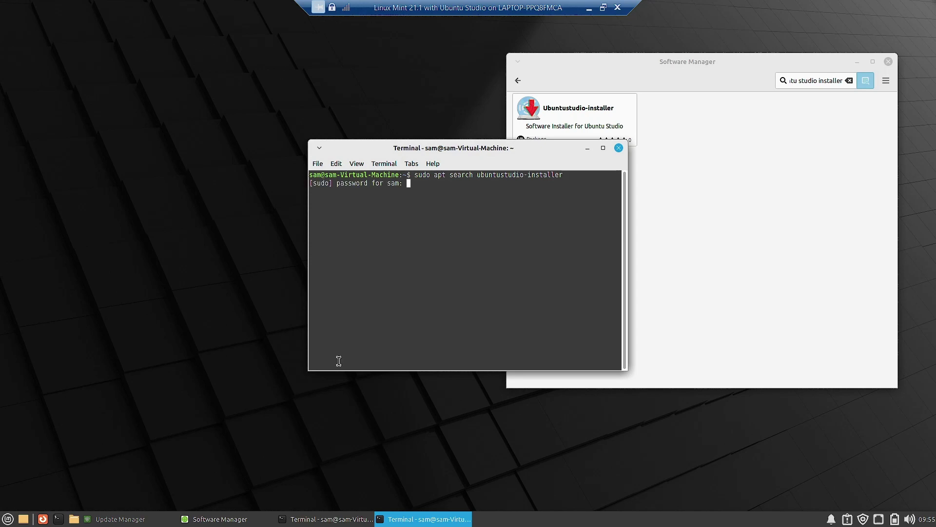
pyautogui.write('*****')
pyautogui.press('Return')
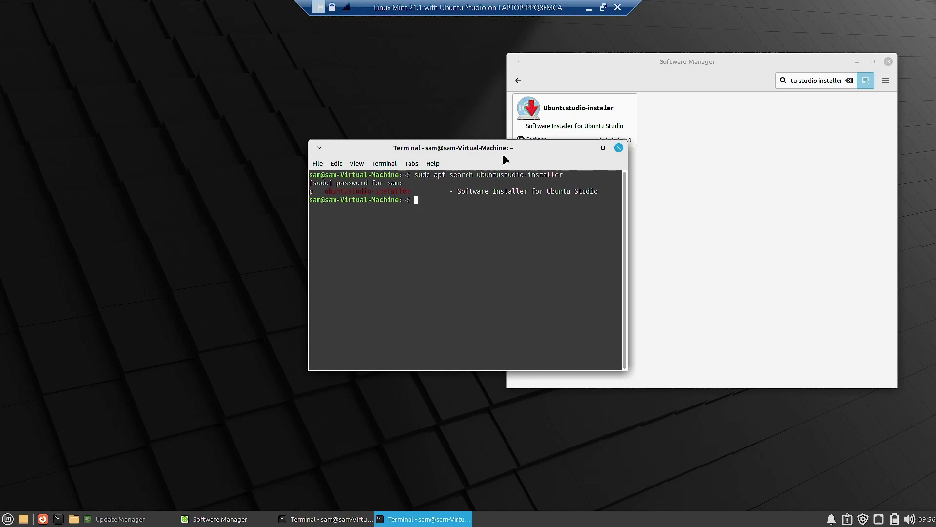
# View the search output full screen, restore and minimize that terminal, and close the unused second terminal
pyautogui.doubleClick(533, 148)
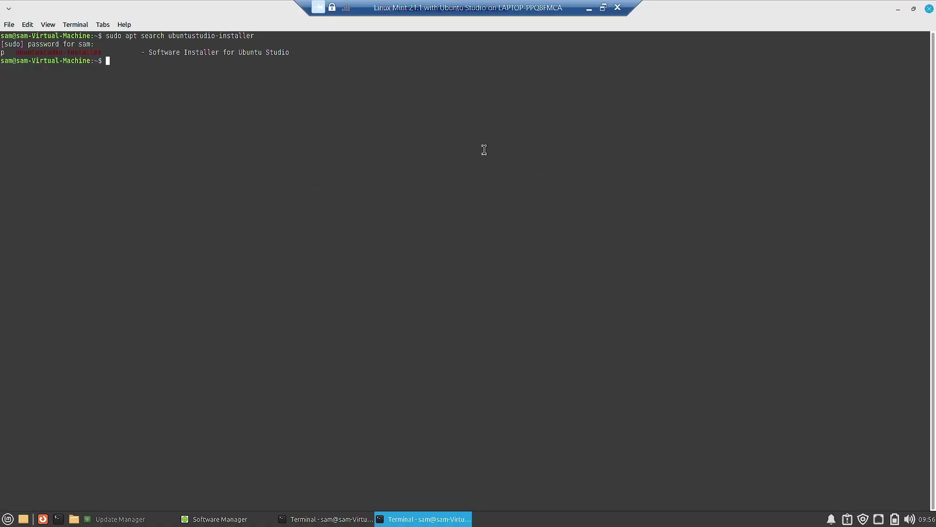
pyautogui.click(914, 9)
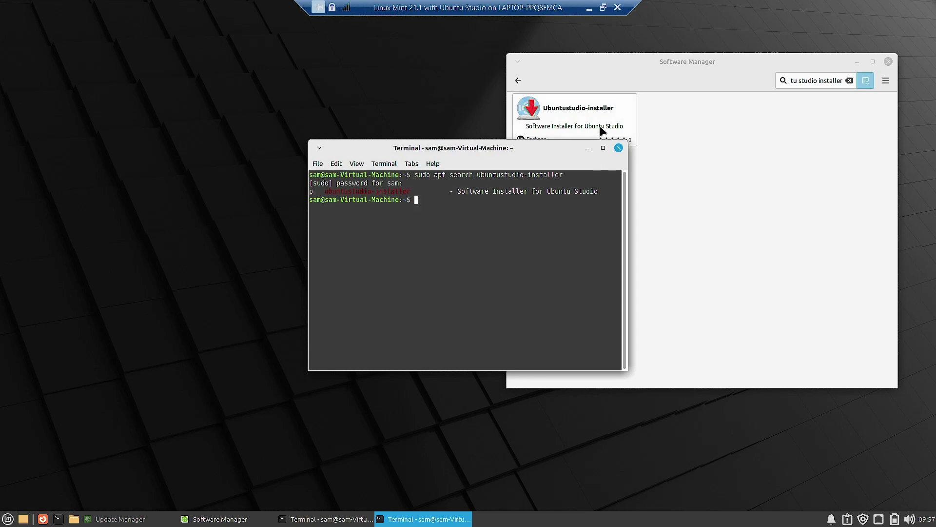
pyautogui.click(588, 148)
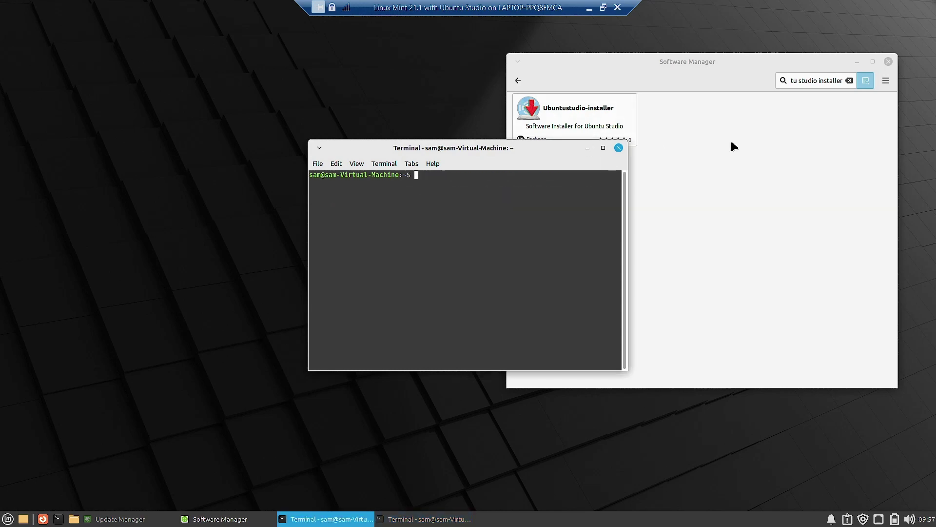
pyautogui.click(620, 147)
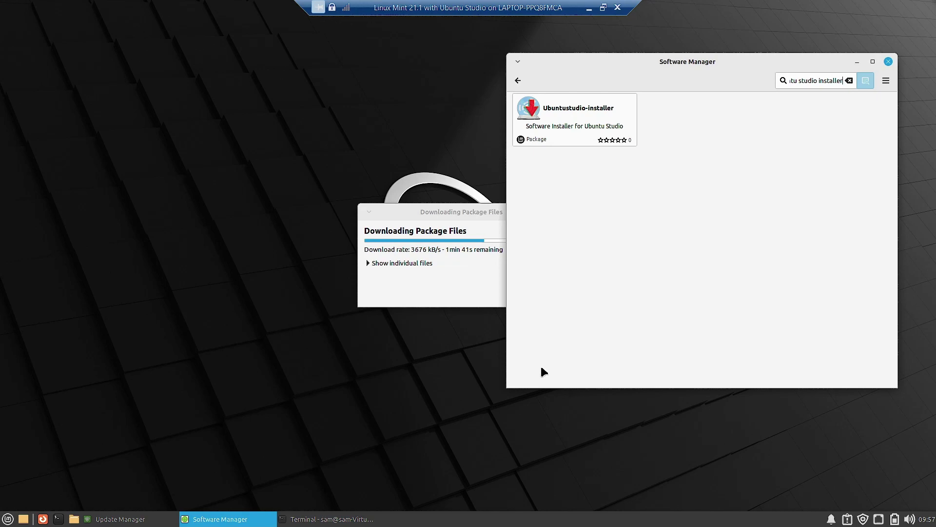
# Move the package download progress window clear of the Software Manager and keep it at its normal size
pyautogui.moveTo(462, 210); pyautogui.dragTo(353, 84)
pyautogui.doubleClick(366, 89)
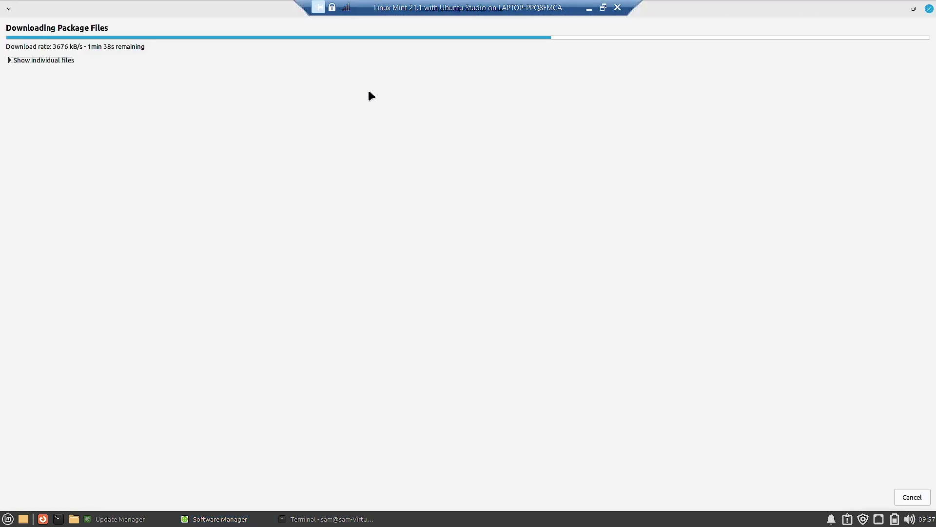
pyautogui.click(914, 10)
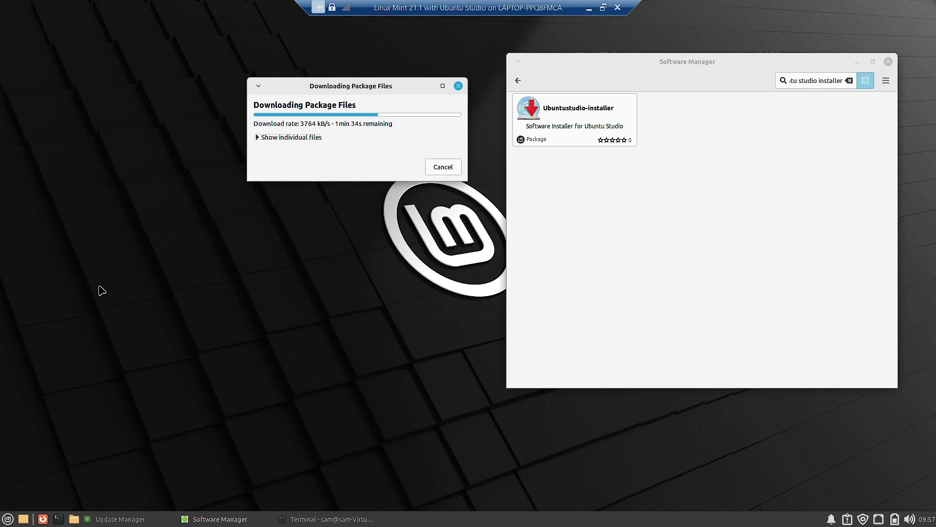
# Open the applications menu and examine the preinstalled programs in the Accessories category through to the end of its list
pyautogui.click(7, 517)
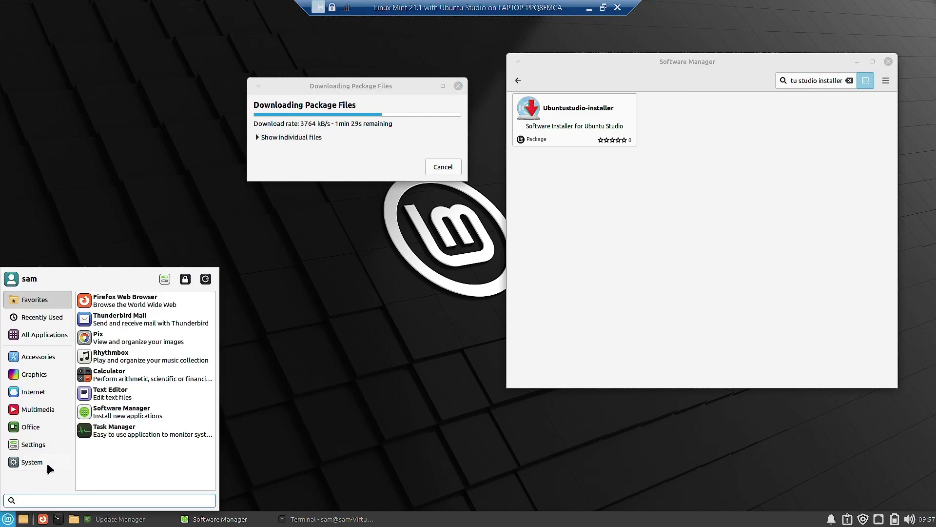
pyautogui.moveTo(60, 322)
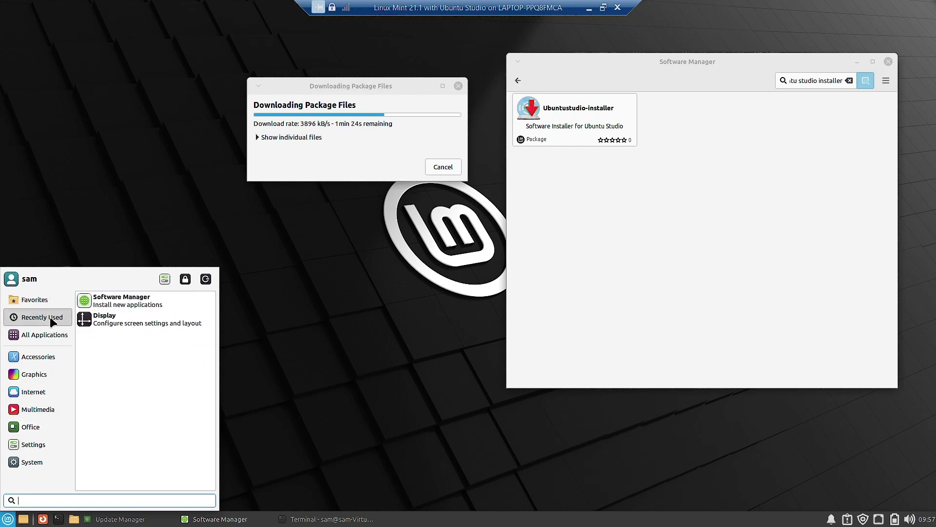
pyautogui.moveTo(45, 358)
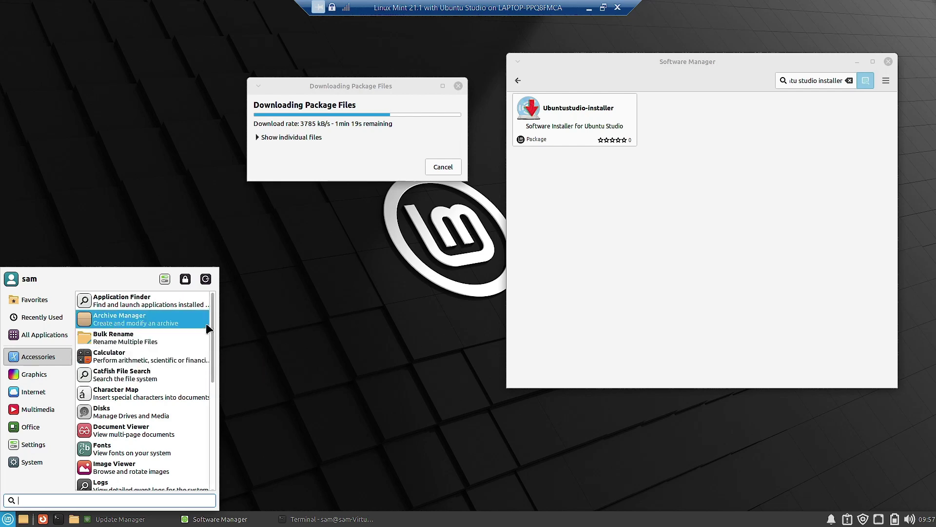
pyautogui.scroll(-2, 214, 332)
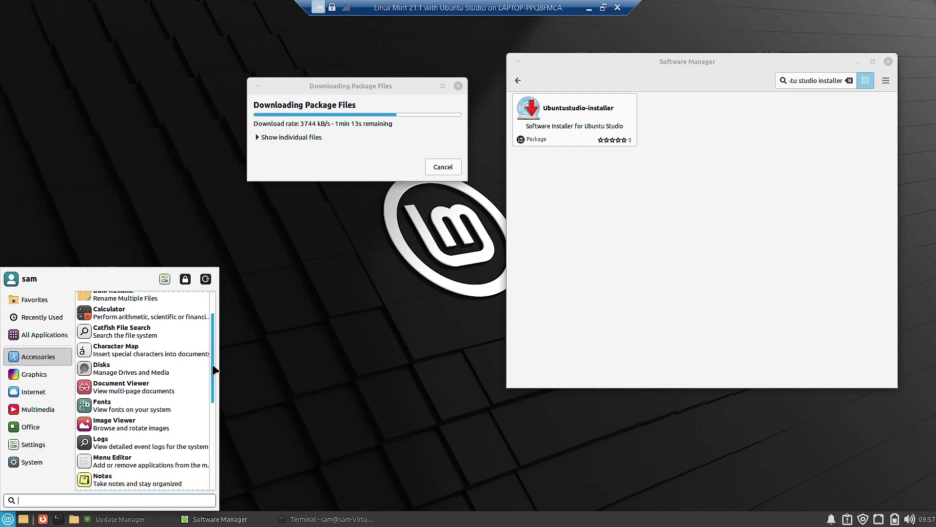
pyautogui.scroll(-1, 214, 370)
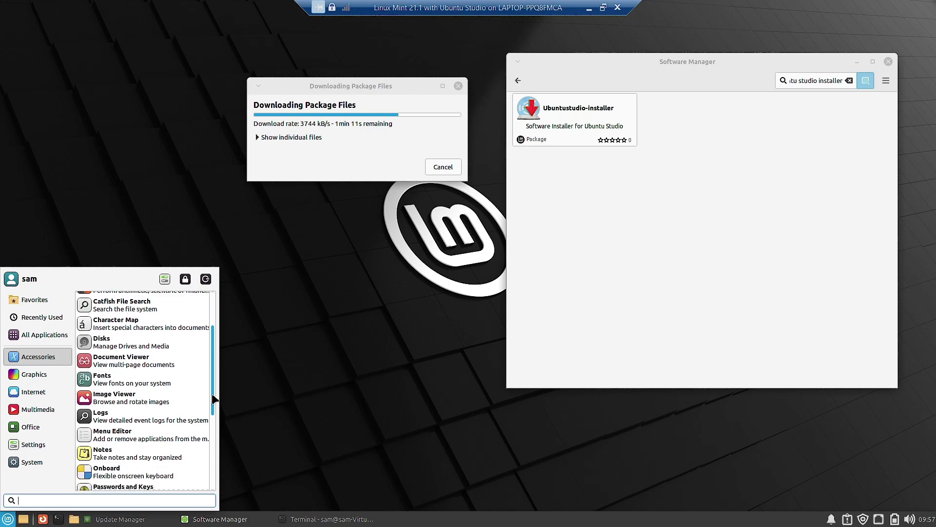
pyautogui.scroll(-2, 213, 407)
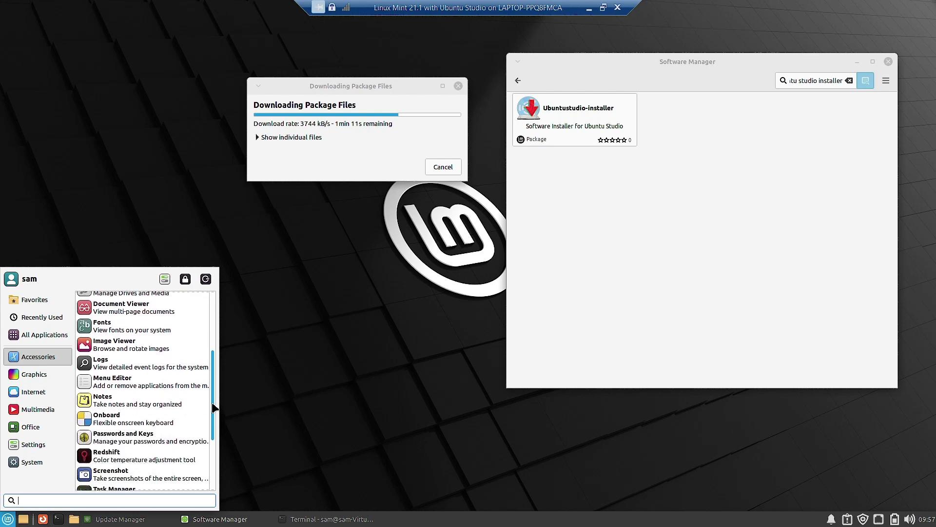
pyautogui.scroll(-2, 213, 407)
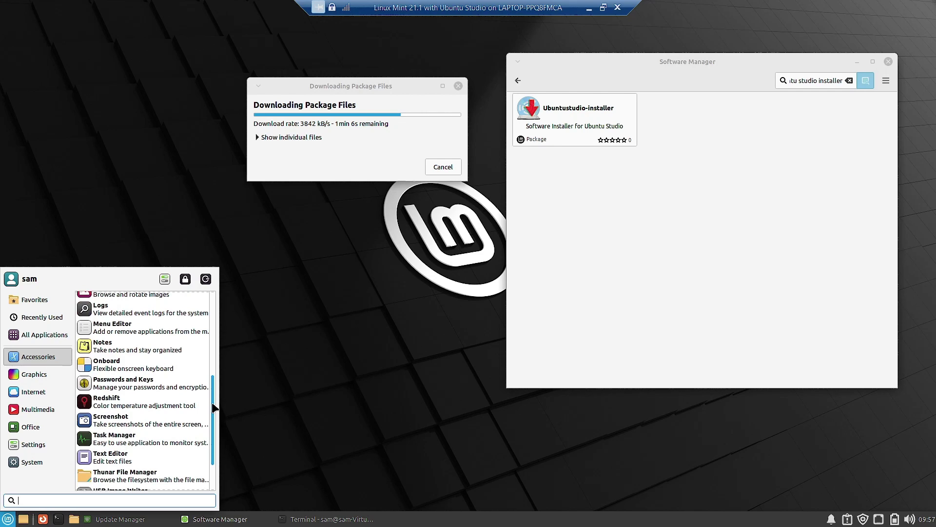
pyautogui.scroll(-2, 213, 407)
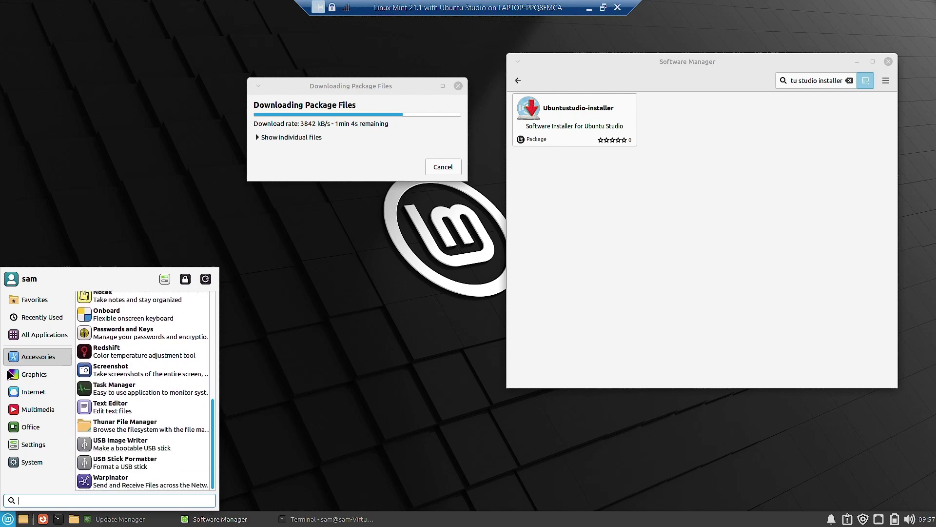
# Examine the preinstalled programs in the Graphics, Internet, Multimedia and Office categories
pyautogui.click(23, 372)
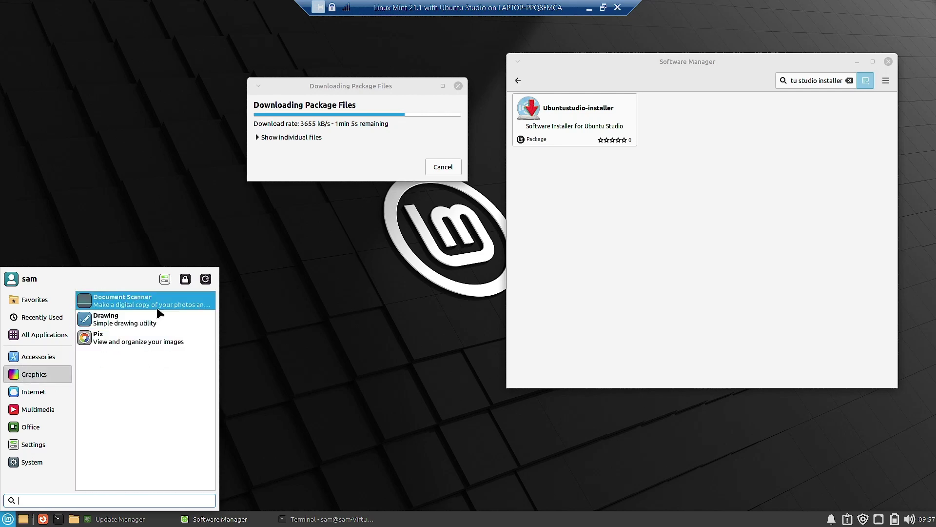
pyautogui.click(45, 395)
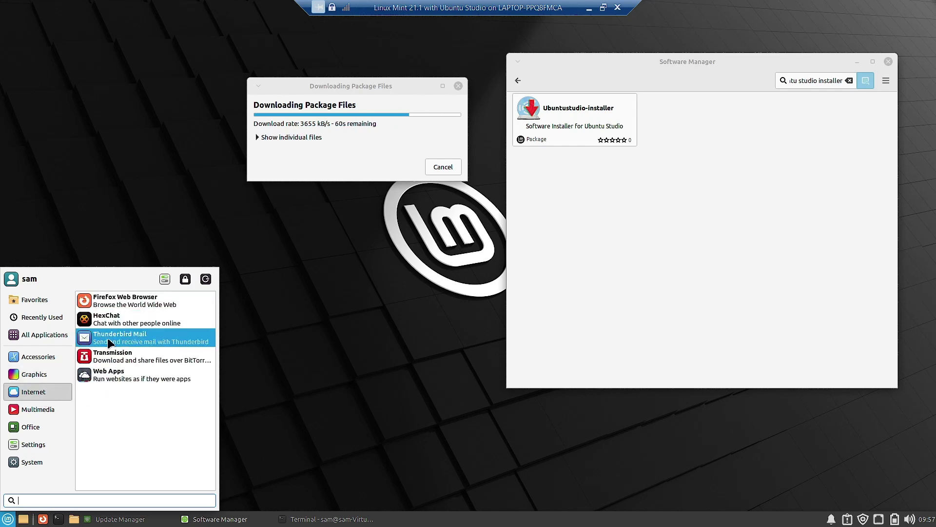
pyautogui.click(51, 410)
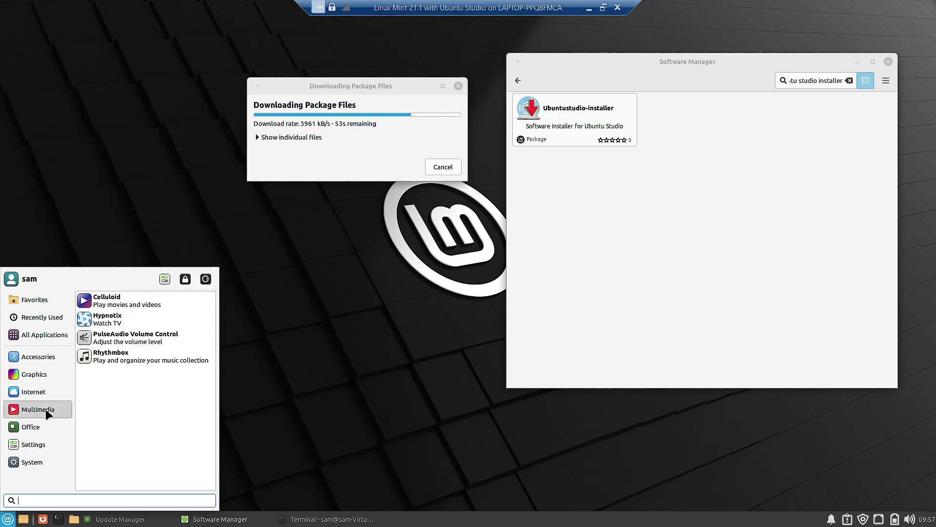
pyautogui.click(45, 428)
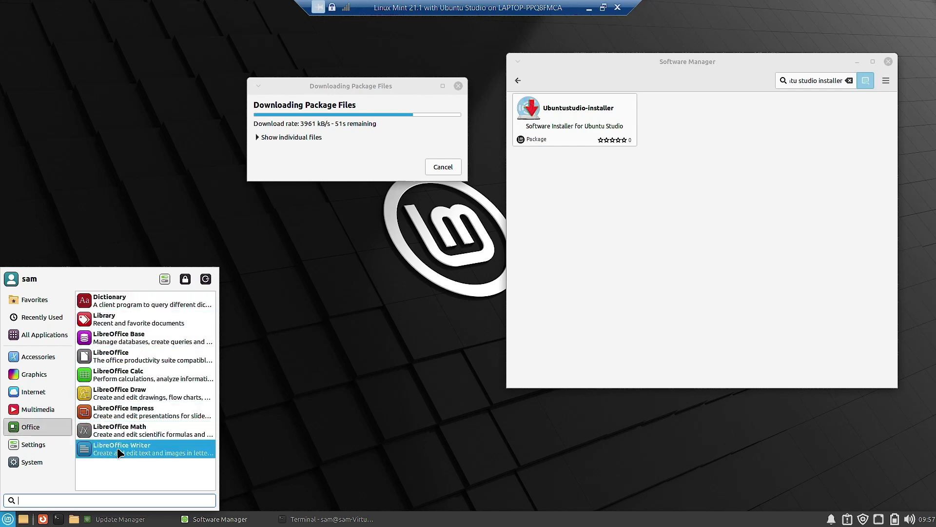
# Examine the configuration tools in the Settings category through to the end of its list
pyautogui.moveTo(66, 451)
pyautogui.scroll(-3, 201, 408)
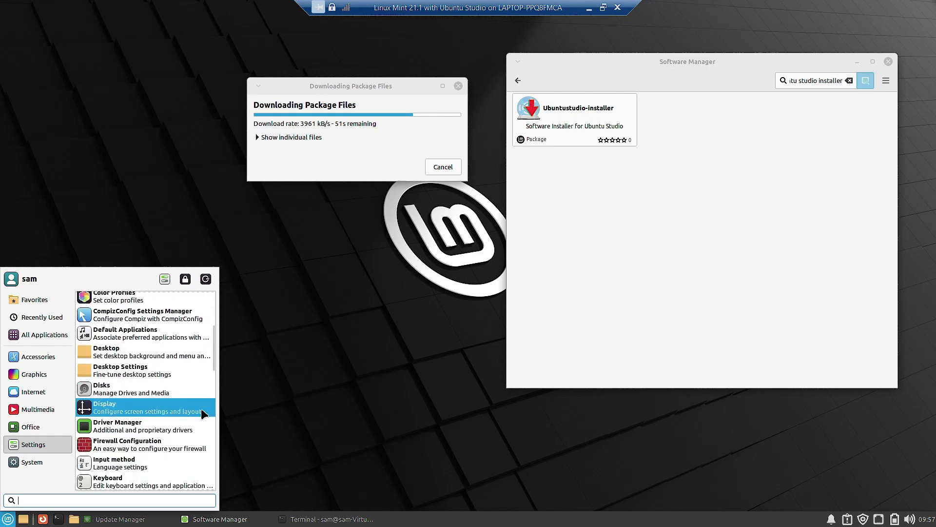
pyautogui.rightClick(202, 412)
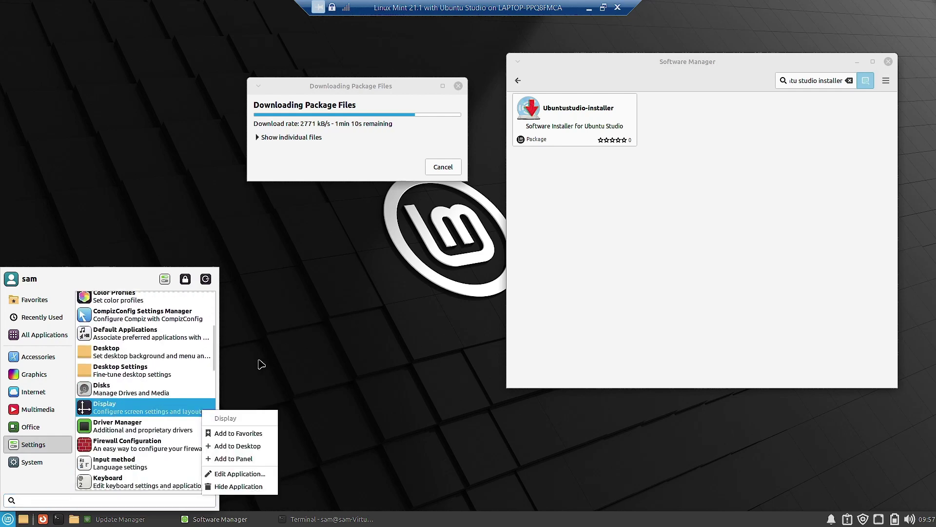
pyautogui.press('Escape')
pyautogui.scroll(-3, 189, 380)
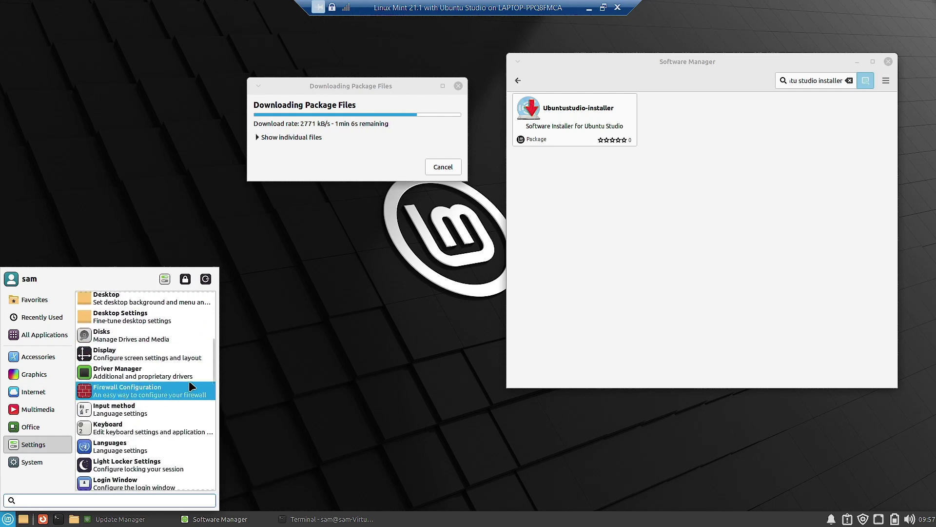
pyautogui.scroll(-10, 191, 386)
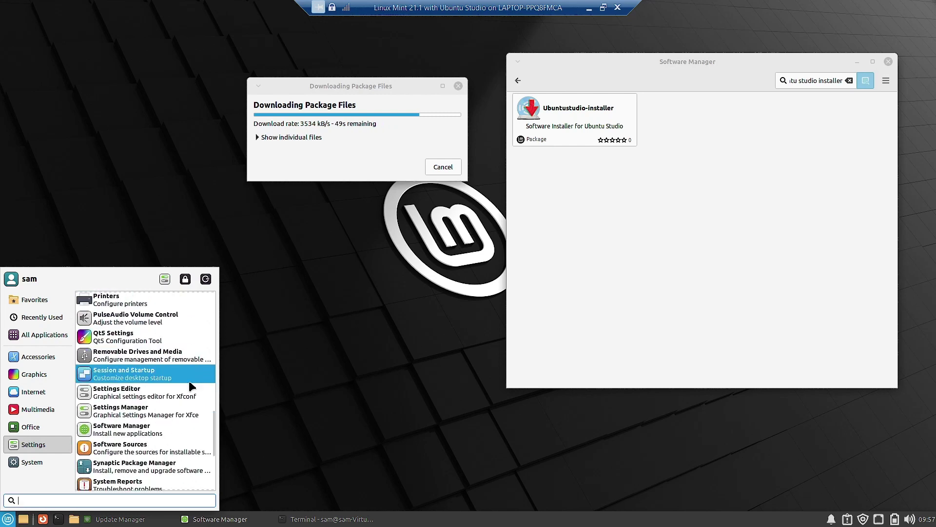
pyautogui.scroll(-2, 190, 387)
pyautogui.scroll(-3, 190, 386)
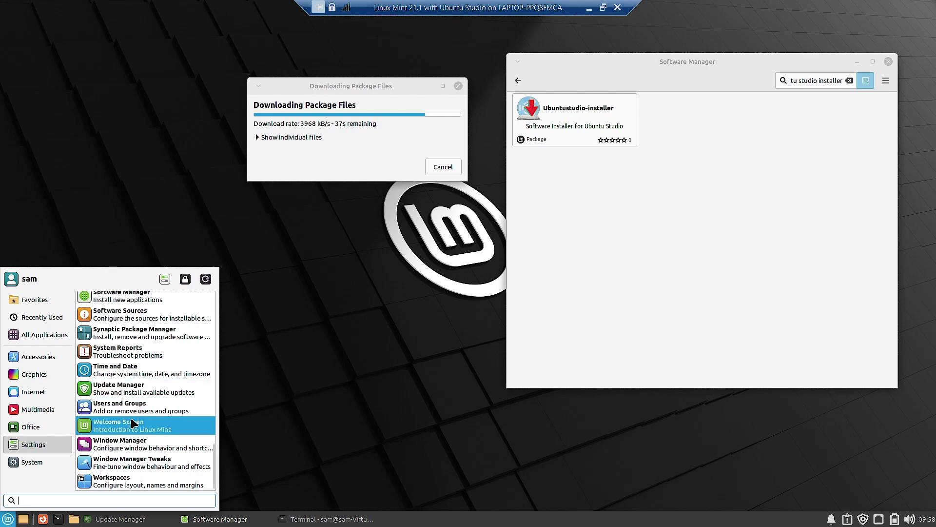
# Examine the tools in the System category through to the end of its list and close the applications menu
pyautogui.moveTo(30, 467)
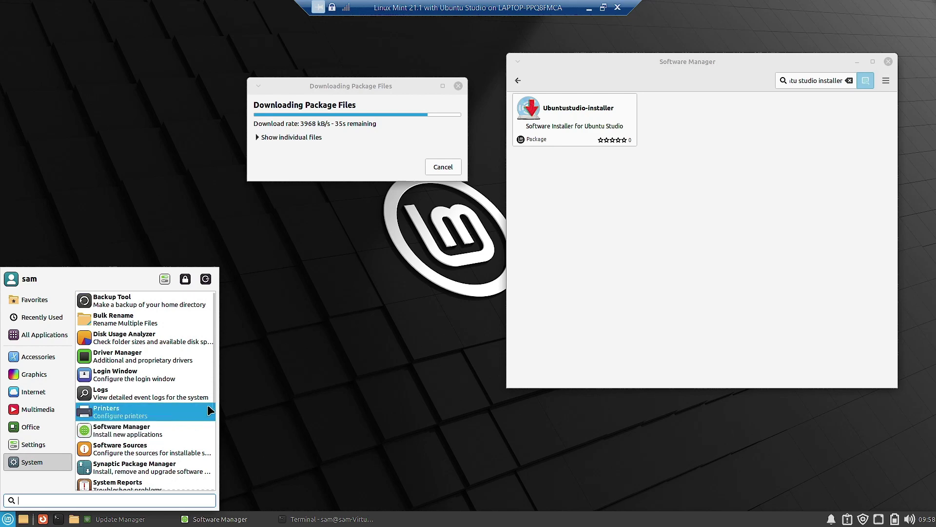
pyautogui.scroll(-2, 201, 412)
pyautogui.scroll(-3, 202, 411)
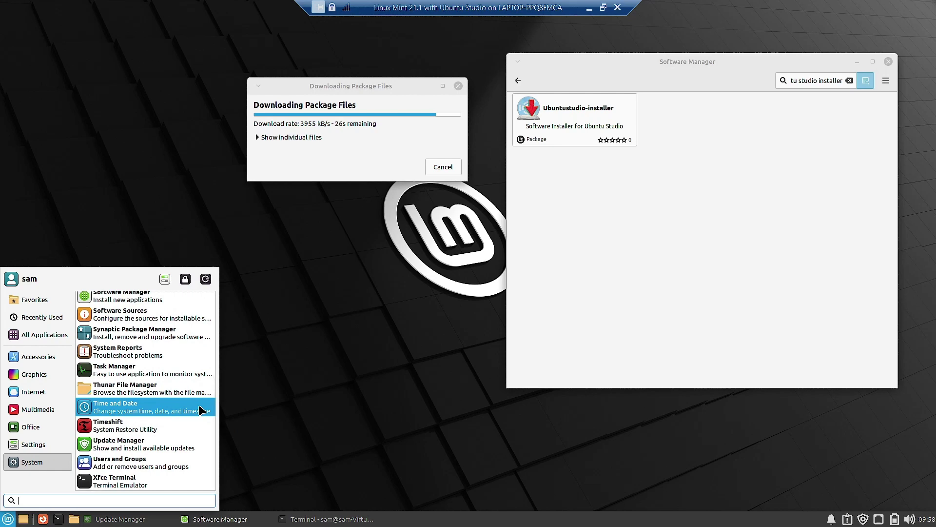
pyautogui.click(401, 265)
# View the package download progress full screen and restore its window to normal size
pyautogui.doubleClick(400, 86)
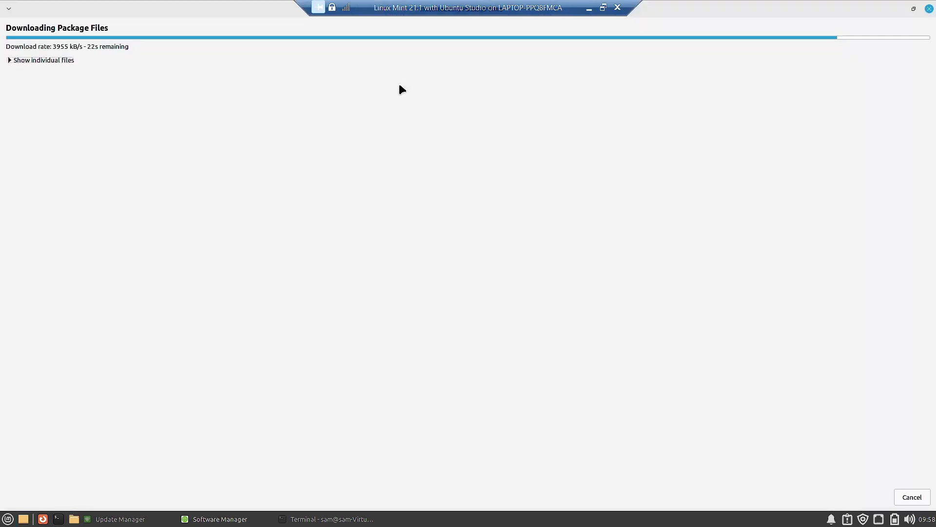
pyautogui.click(913, 8)
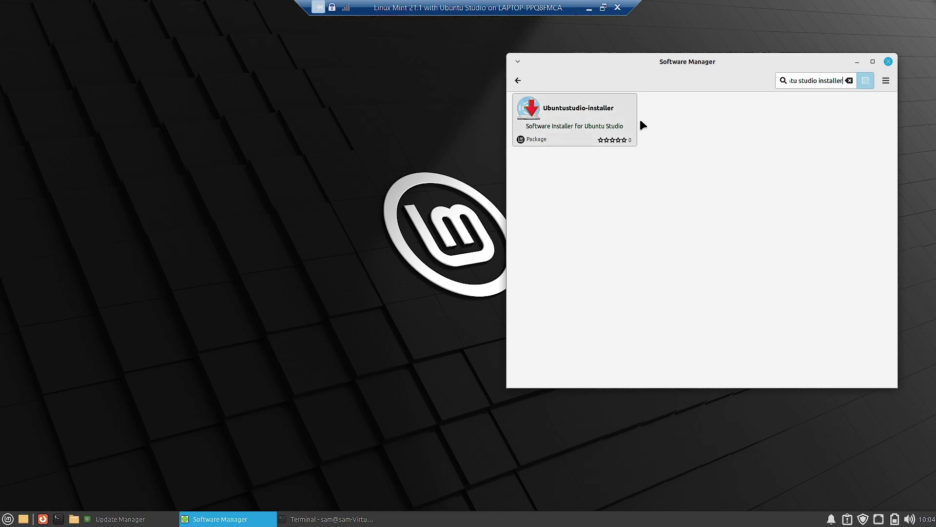
# Open the Ubuntustudio-installer package page, shift the Software Manager window toward the middle of the desktop and request the package's installation
pyautogui.click(578, 122)
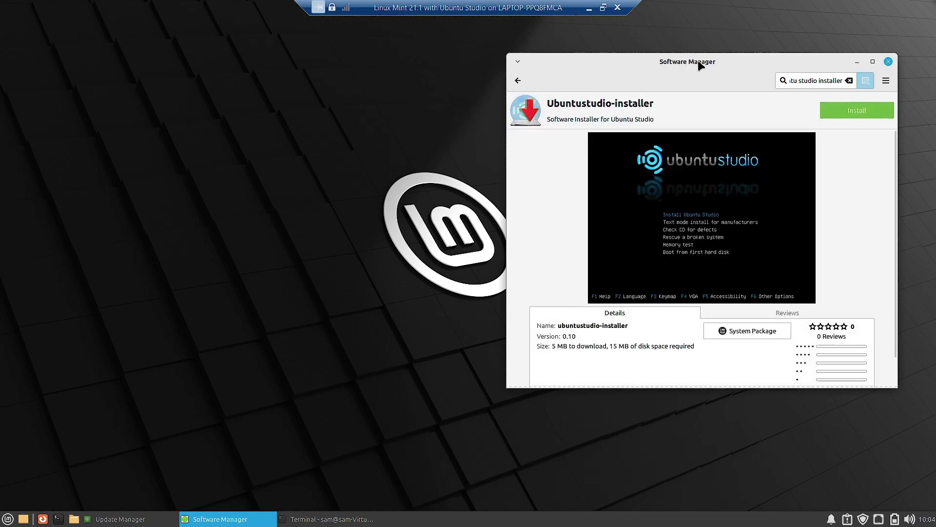
pyautogui.moveTo(700, 65); pyautogui.dragTo(625, 66)
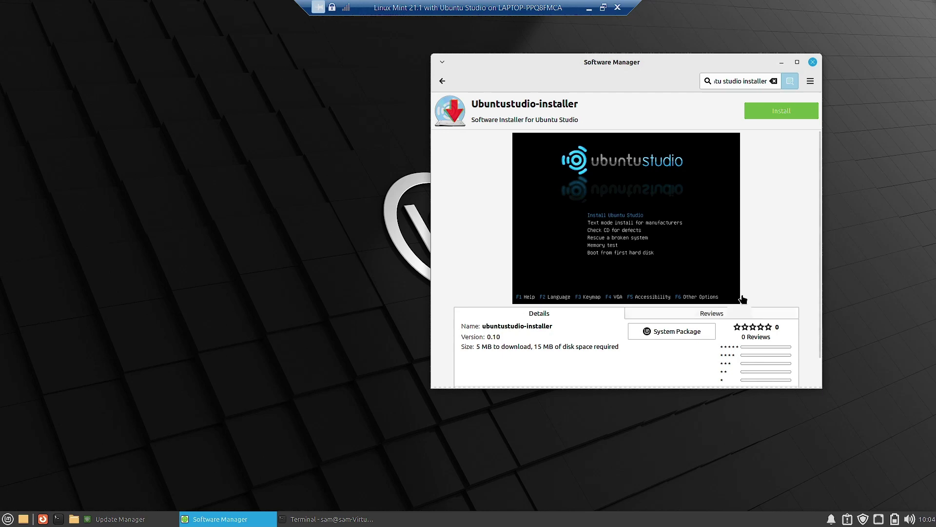
pyautogui.click(782, 107)
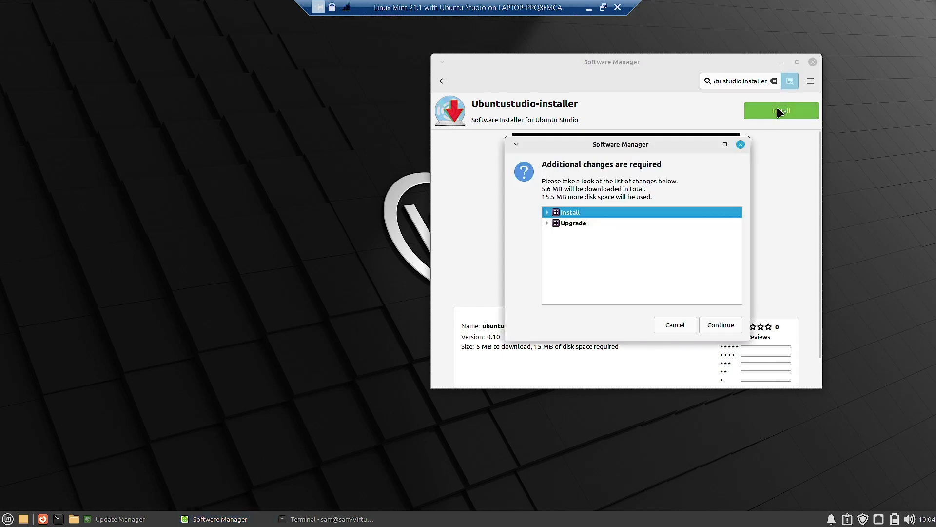
# Expand the Install group of the required additional changes and examine its package list through to the end
pyautogui.click(547, 212)
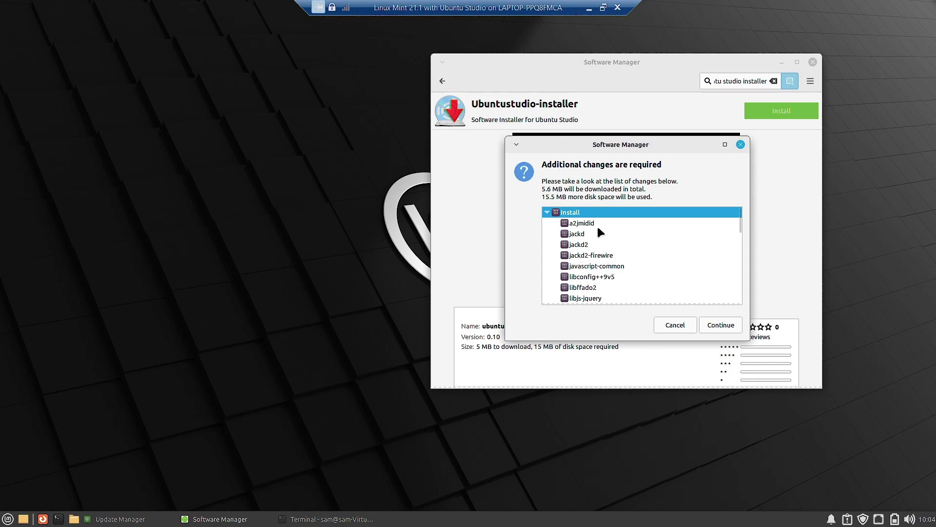
pyautogui.scroll(-2, 601, 235)
pyautogui.scroll(2, 602, 237)
pyautogui.scroll(-1, 658, 258)
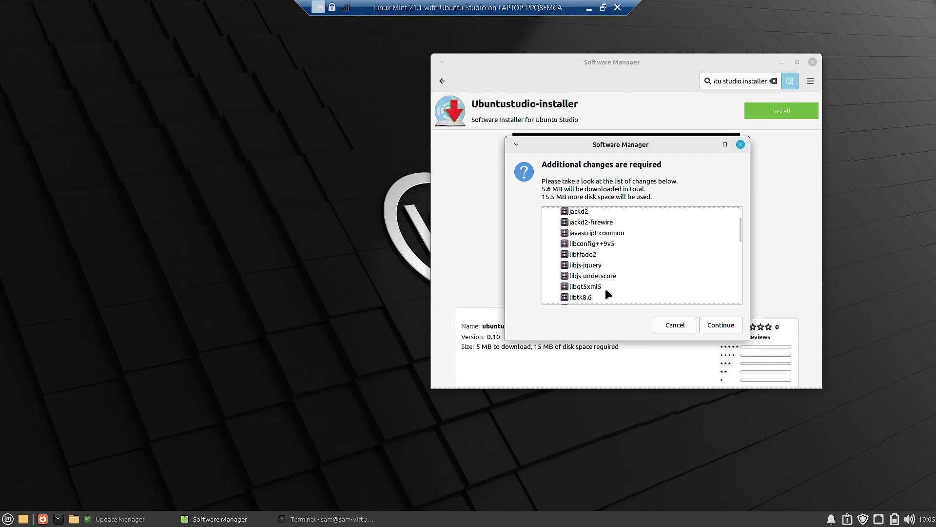
pyautogui.scroll(-2, 604, 286)
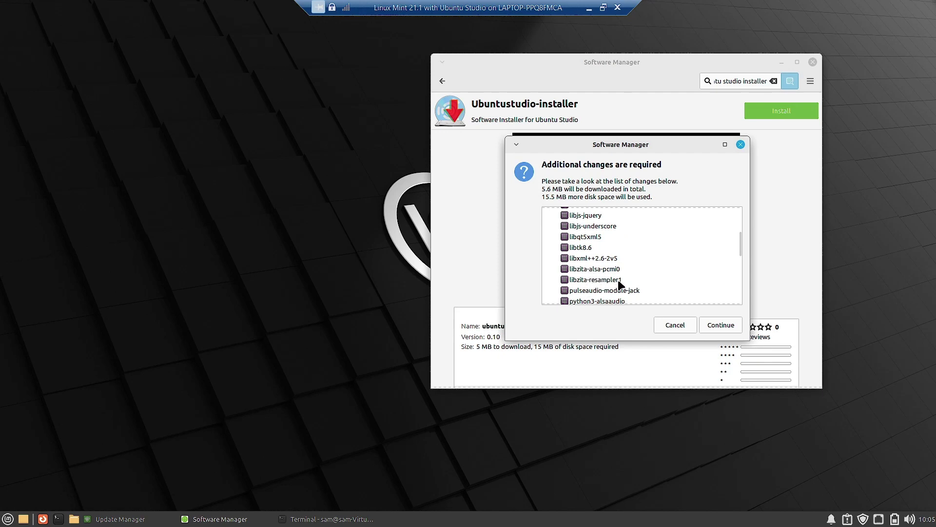
pyautogui.scroll(-1, 615, 293)
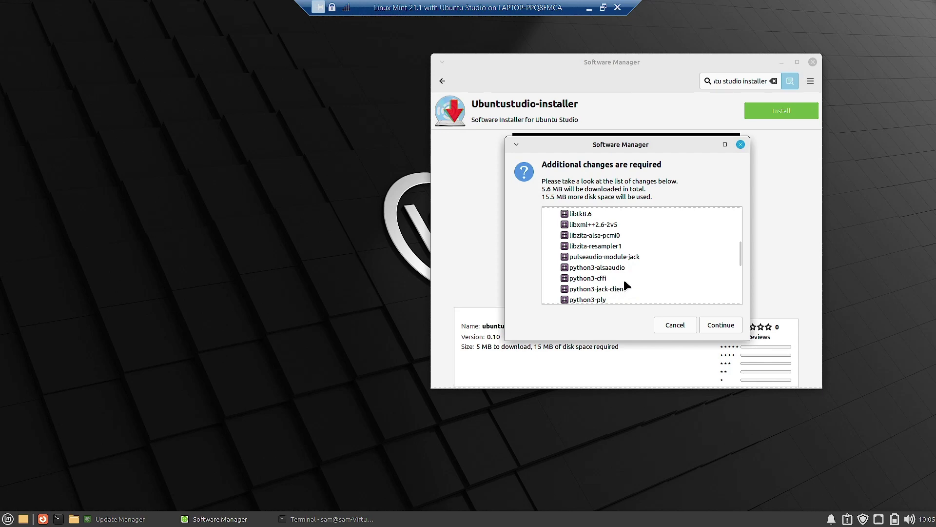
pyautogui.scroll(-2, 574, 282)
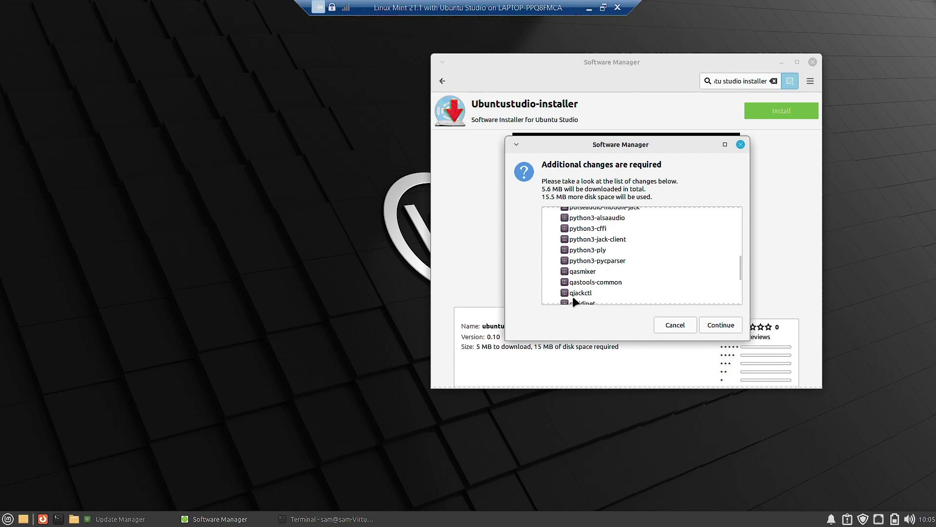
pyautogui.scroll(-2, 594, 289)
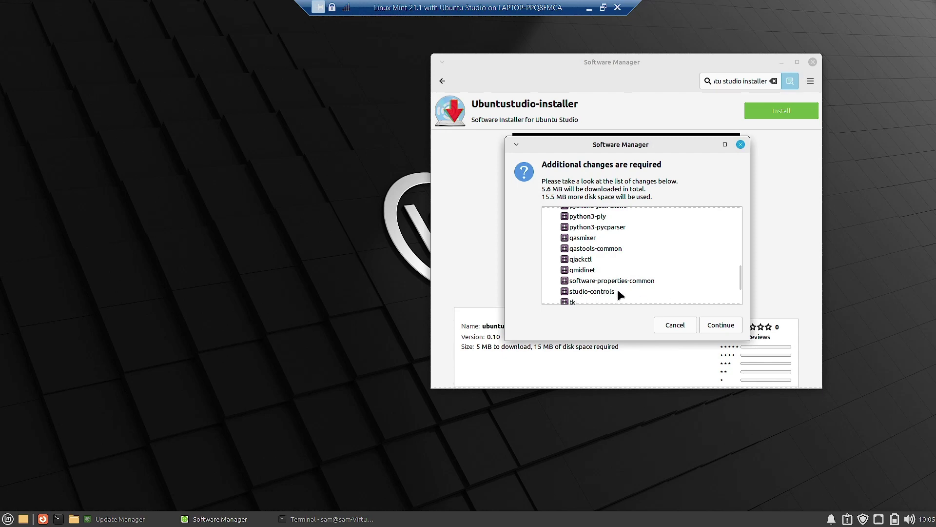
pyautogui.scroll(-2, 618, 291)
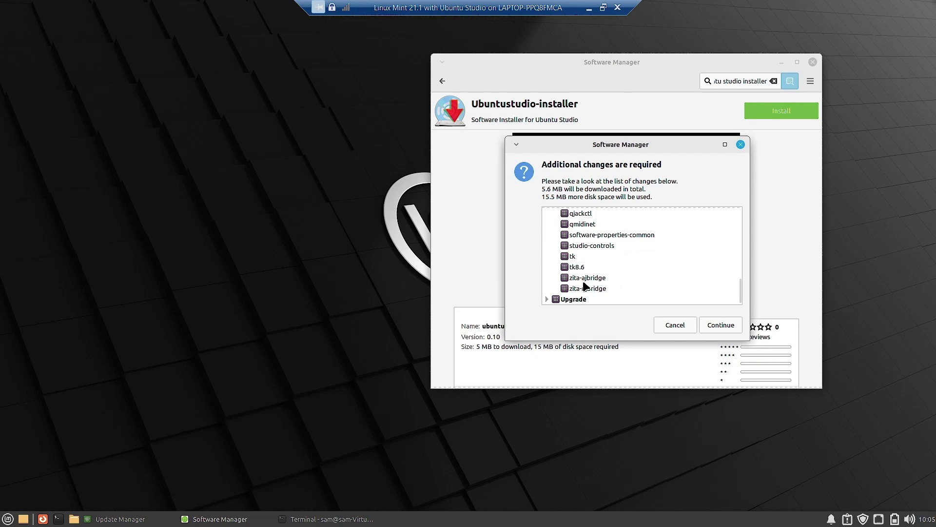
# Expand the Upgrade group of the required additional changes and examine the packages in it
pyautogui.click(548, 299)
pyautogui.scroll(-3, 717, 278)
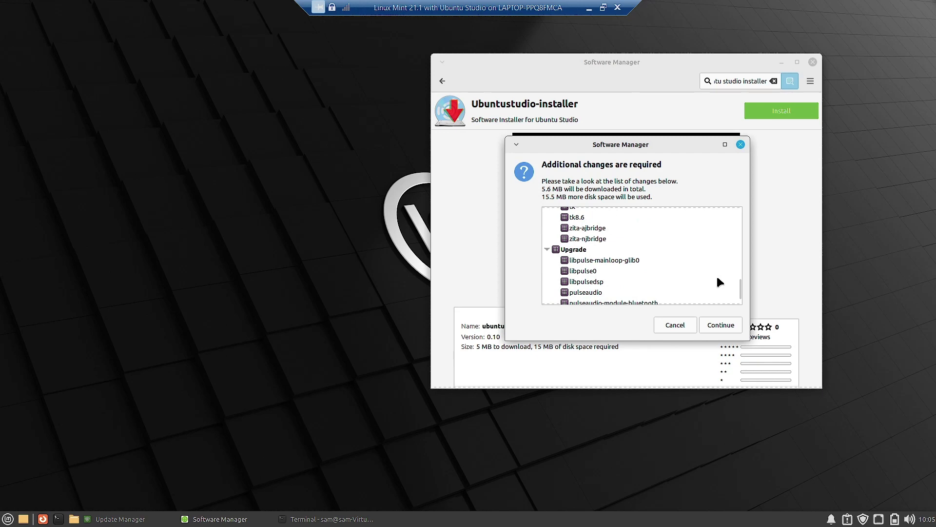
pyautogui.scroll(-1, 720, 282)
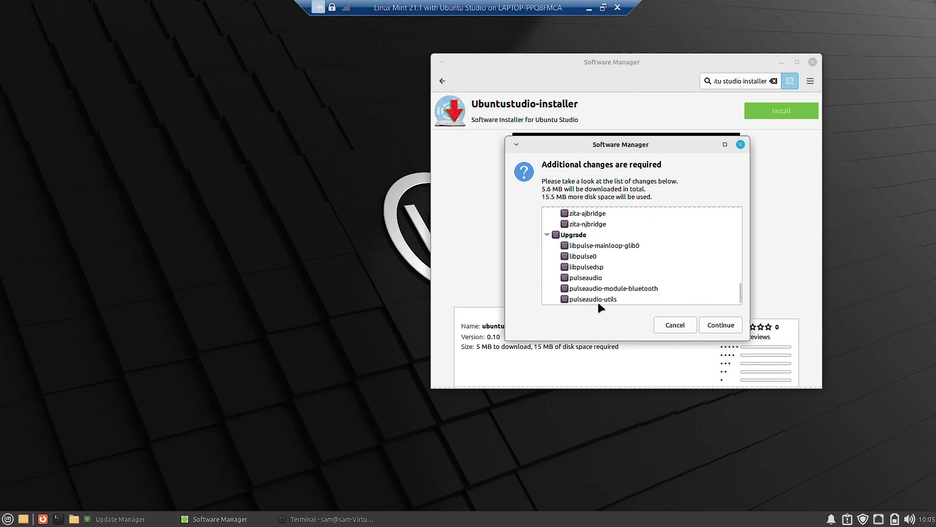
# Accept the additional changes required for ubuntustudio-installer and authorize the installation with the account password
pyautogui.click(722, 325)
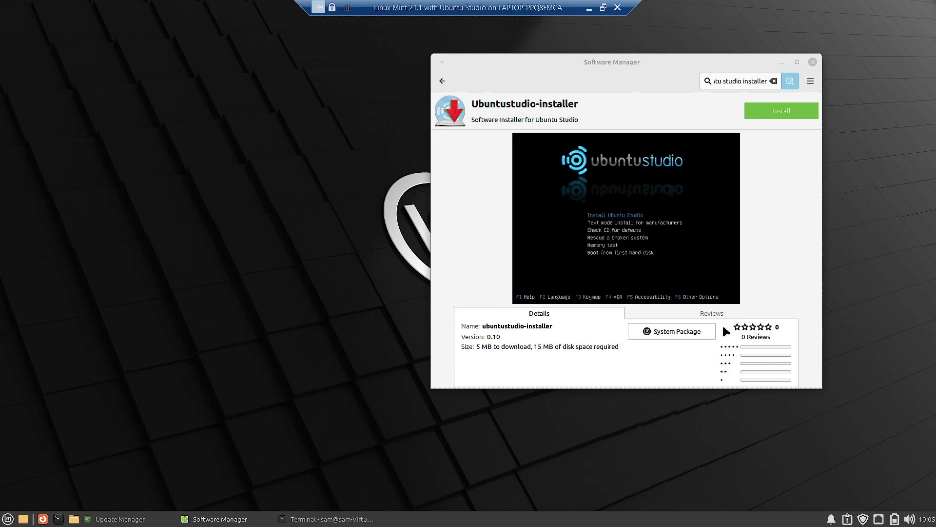
pyautogui.write('*****')
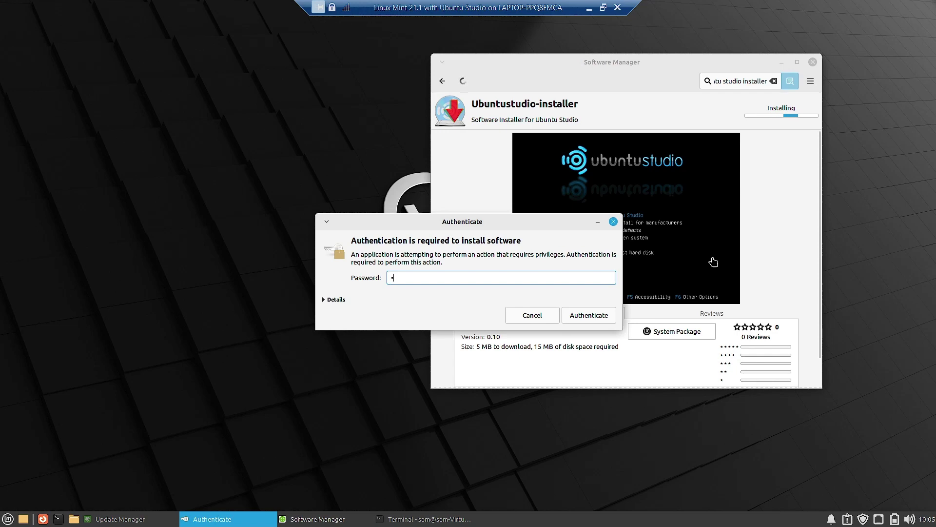
pyautogui.press('Return')
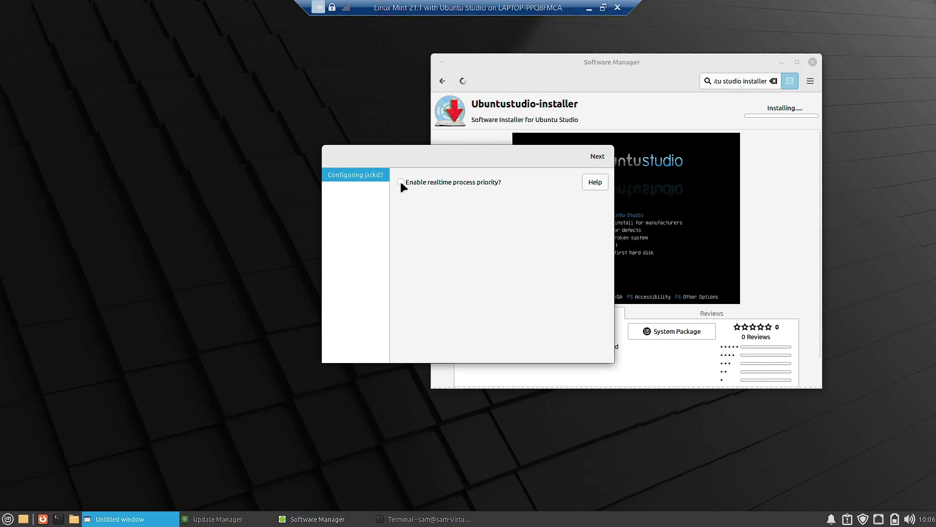
# Enable realtime process priority in the jackd2 configuration and proceed with the installation
pyautogui.moveTo(400, 182)
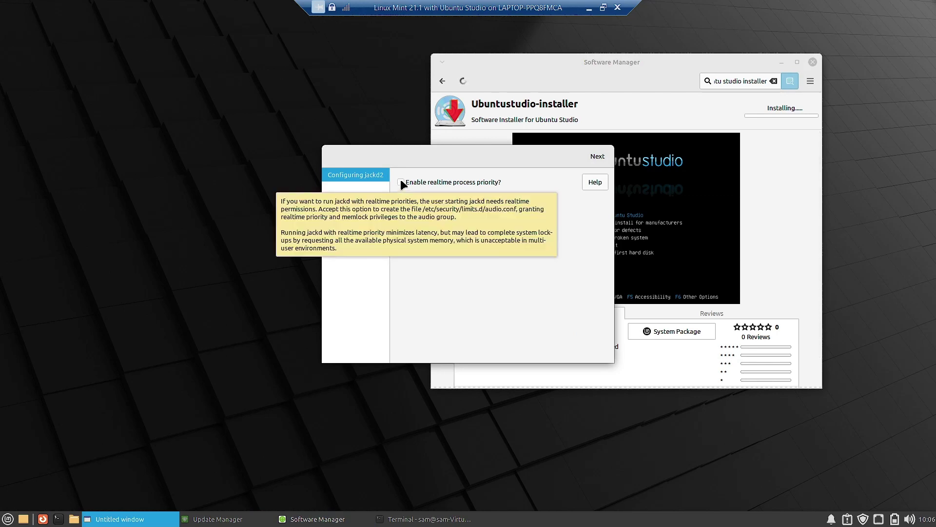
pyautogui.click(401, 182)
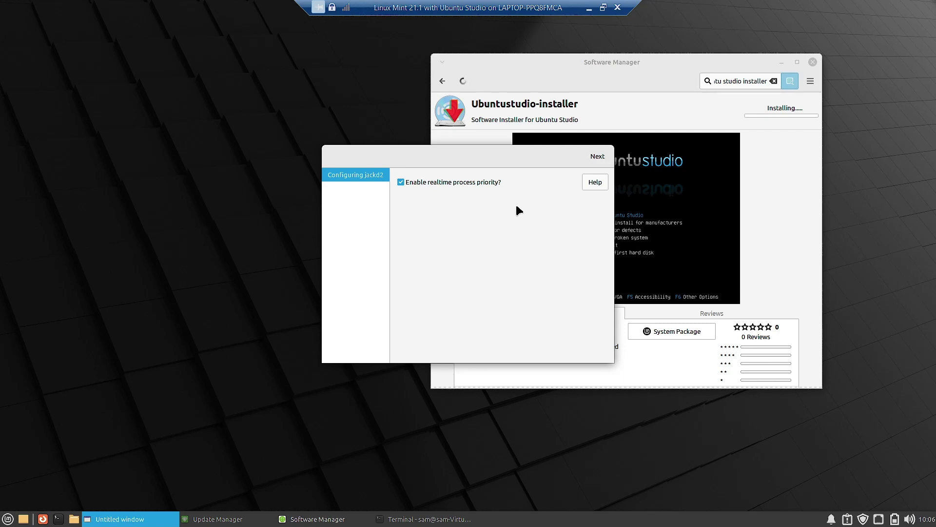
pyautogui.click(597, 156)
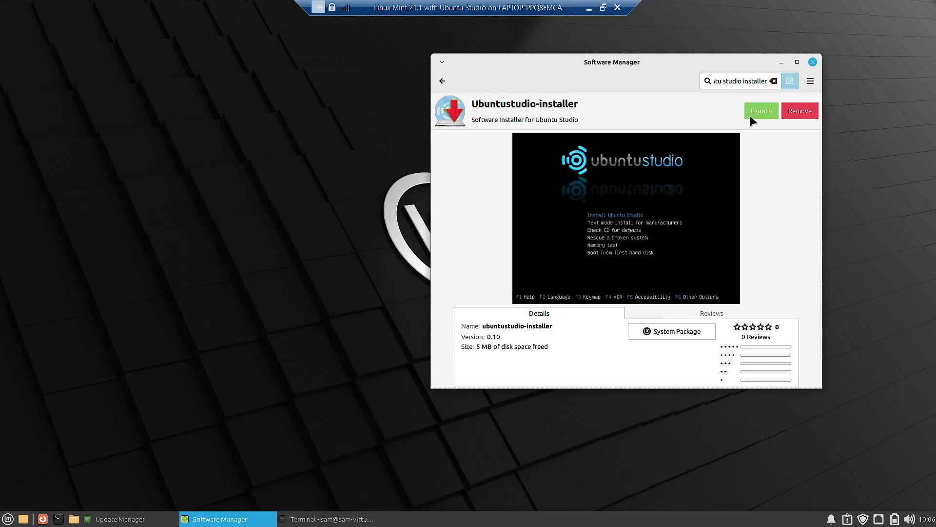
# Look through the Settings and System application categories for the Ubuntu Studio Installer entry
pyautogui.click(7, 518)
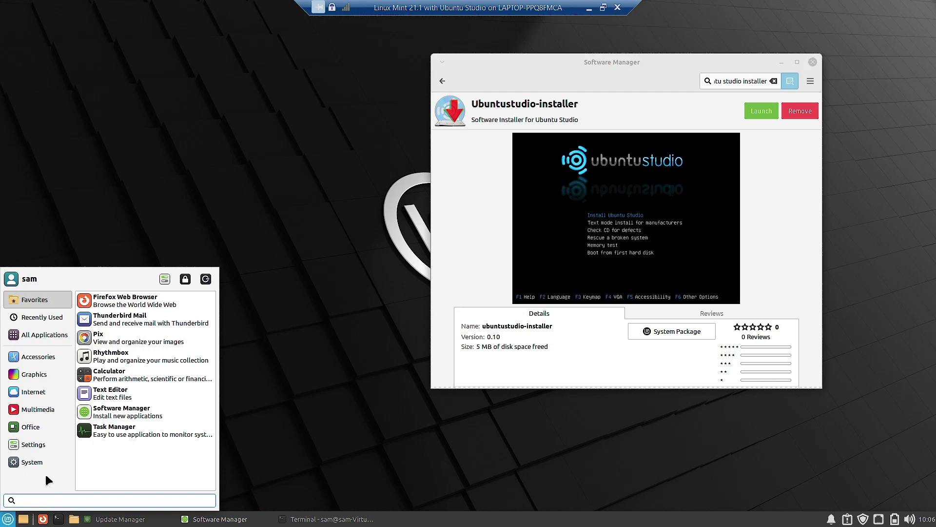
pyautogui.moveTo(42, 462)
pyautogui.moveTo(42, 440)
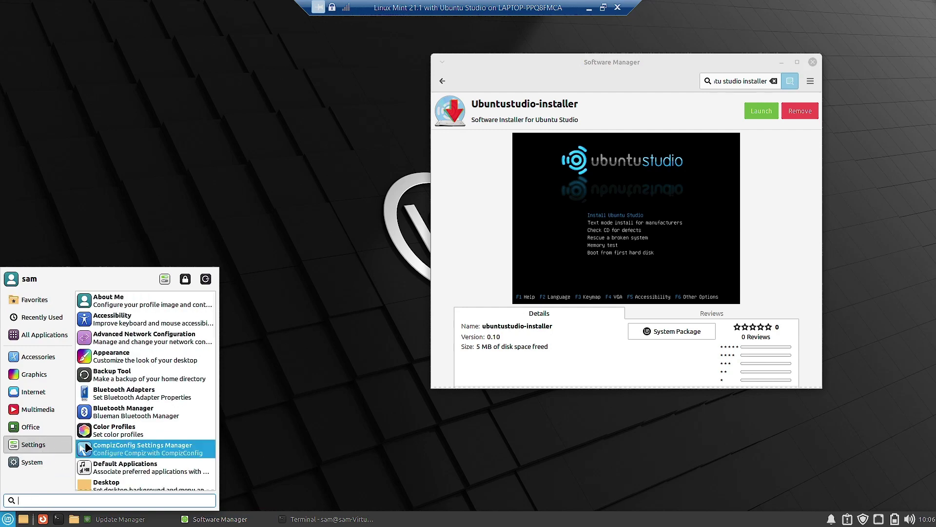
pyautogui.scroll(-4, 146, 440)
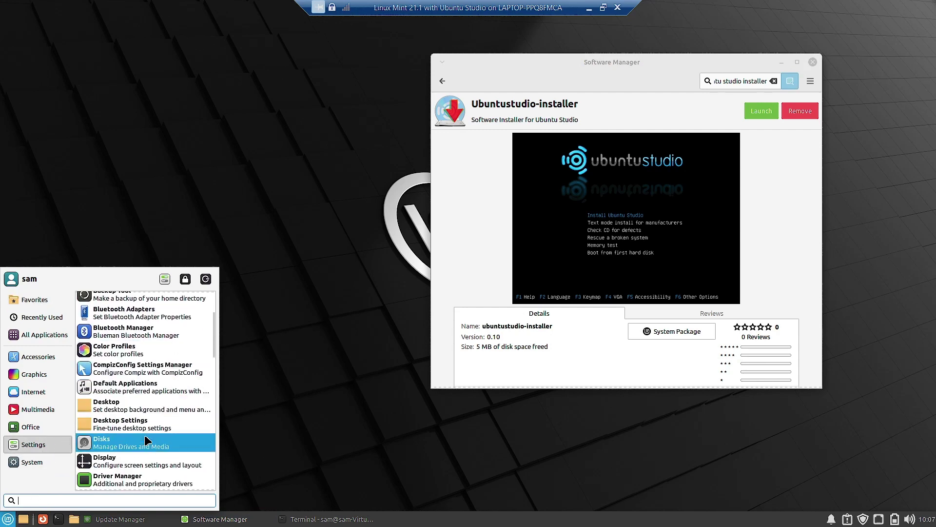
pyautogui.scroll(-10, 146, 440)
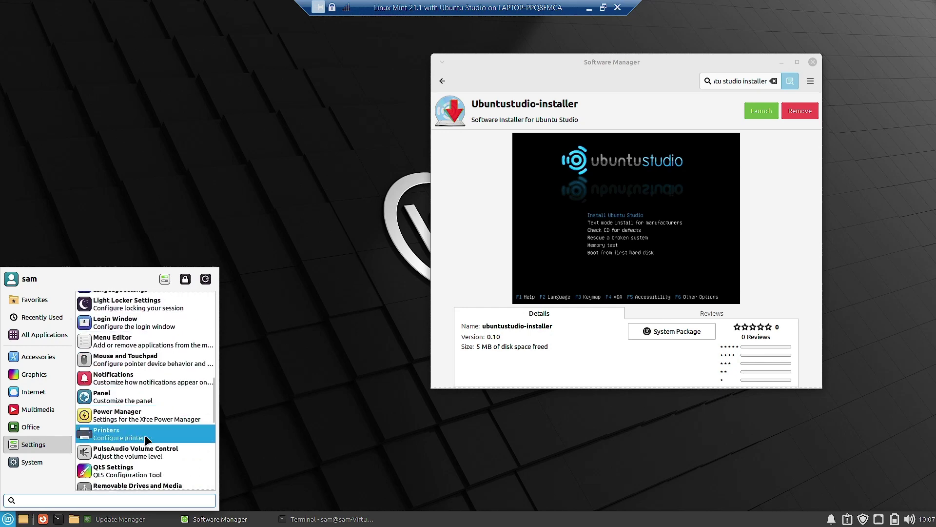
pyautogui.scroll(-8, 147, 440)
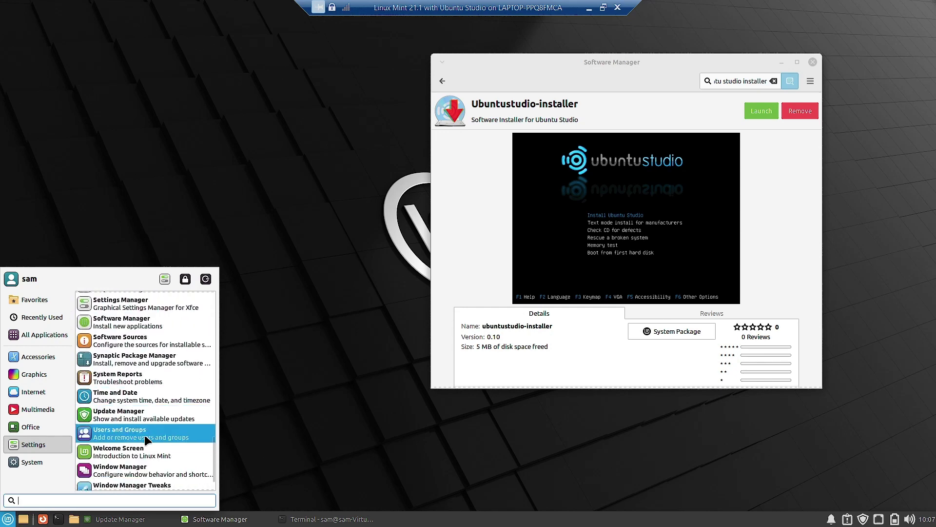
pyautogui.scroll(-1, 147, 440)
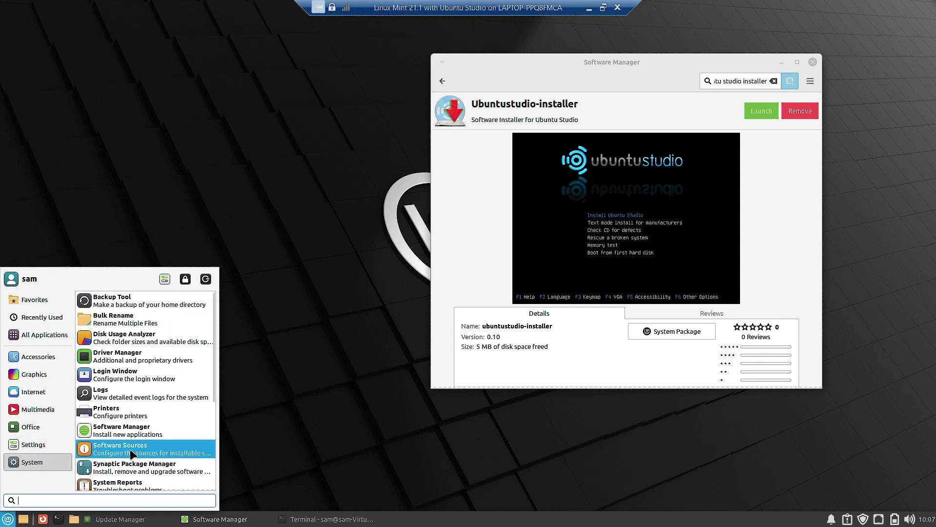
pyautogui.scroll(-5, 149, 451)
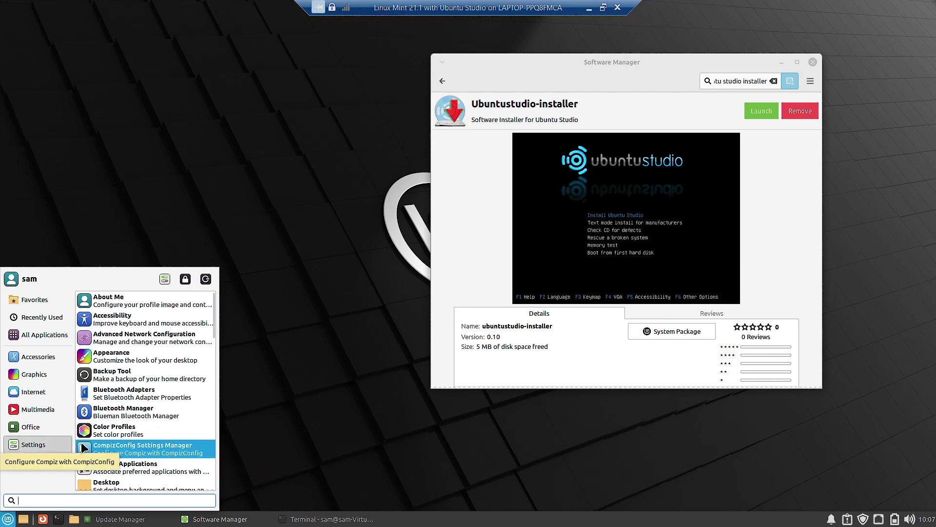
pyautogui.scroll(-8, 162, 455)
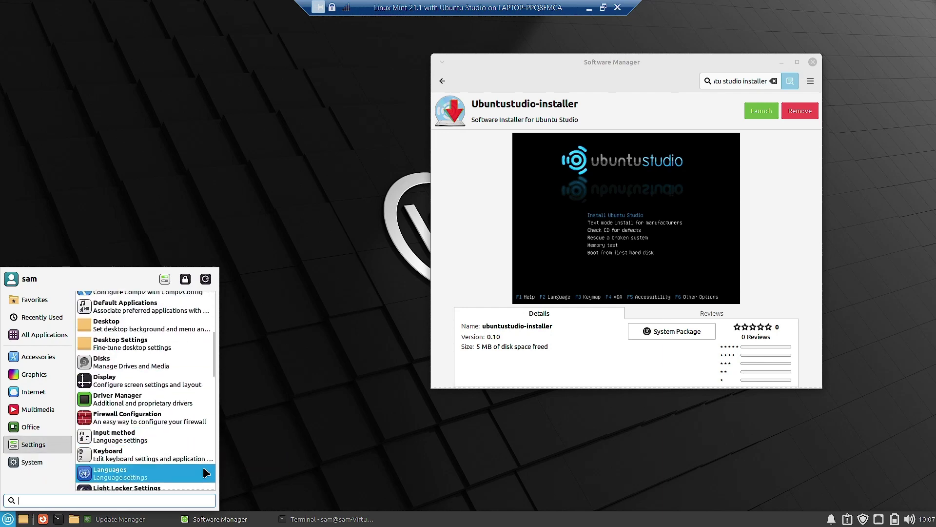
pyautogui.scroll(-10, 204, 471)
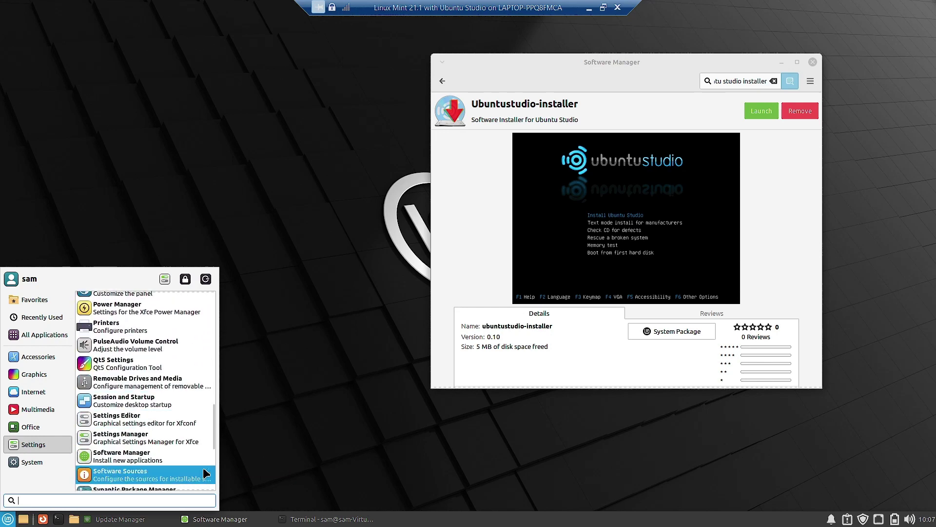
pyautogui.scroll(-4, 204, 471)
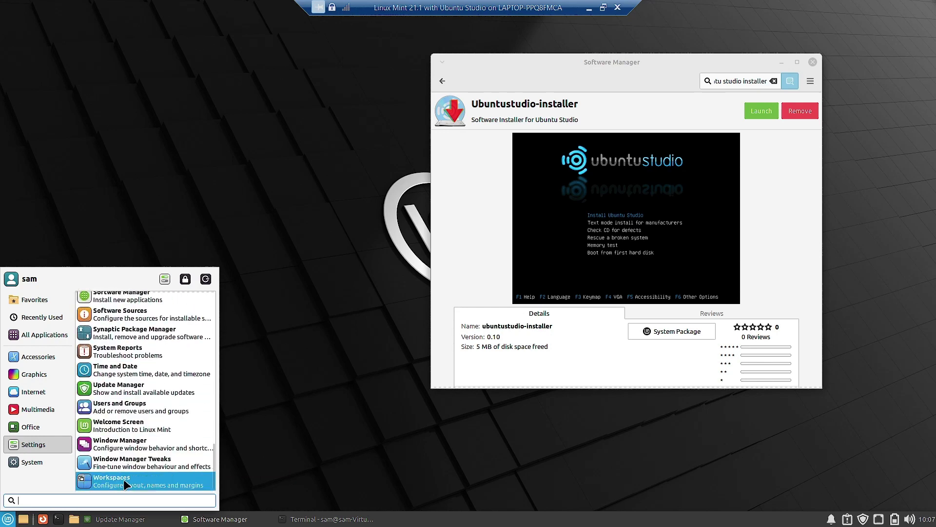
# Launch Ubuntu Studio Installer from the System applications and close Software Manager
pyautogui.click(27, 465)
pyautogui.scroll(-5, 102, 477)
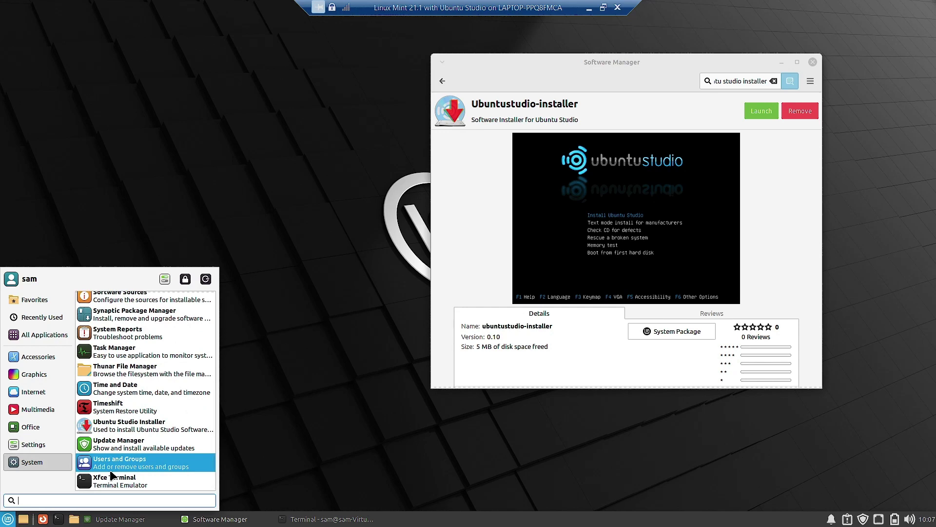
pyautogui.click(142, 429)
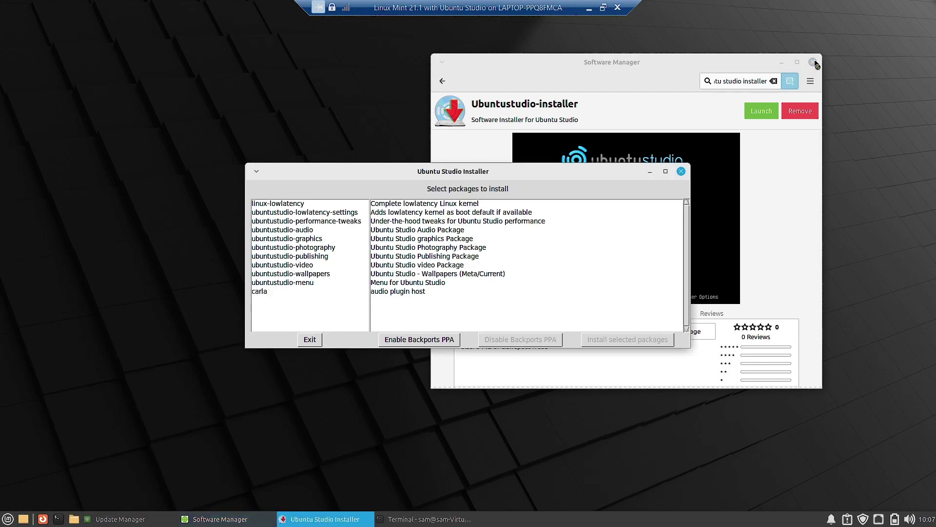
pyautogui.click(813, 63)
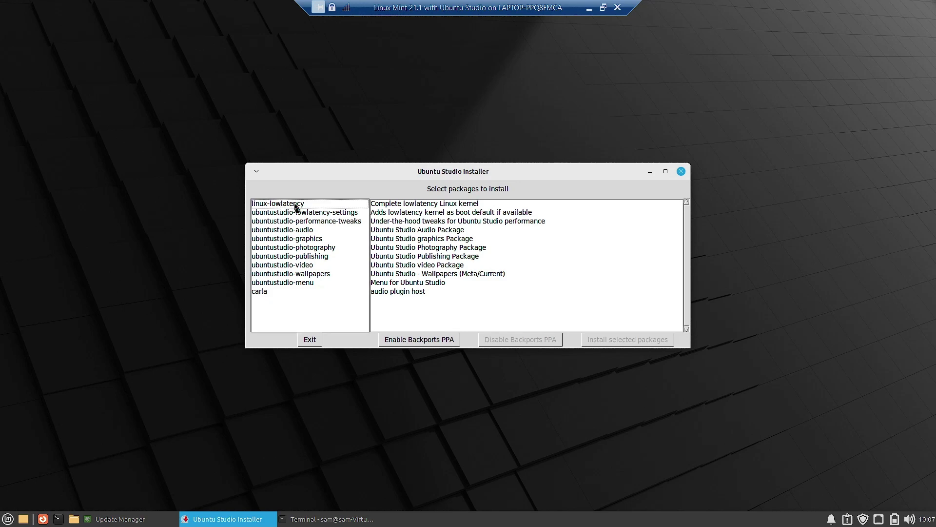
# Select the linux-lowlatency, ubuntustudio-lowlatency-settings and ubuntustudio-performance-tweaks packages for installation
pyautogui.click(296, 207)
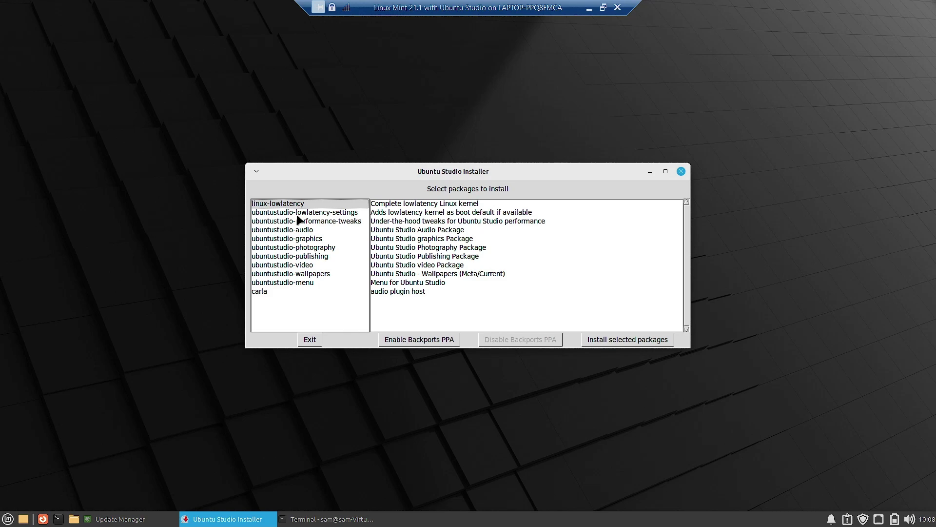
pyautogui.press('Down')
pyautogui.press('space')
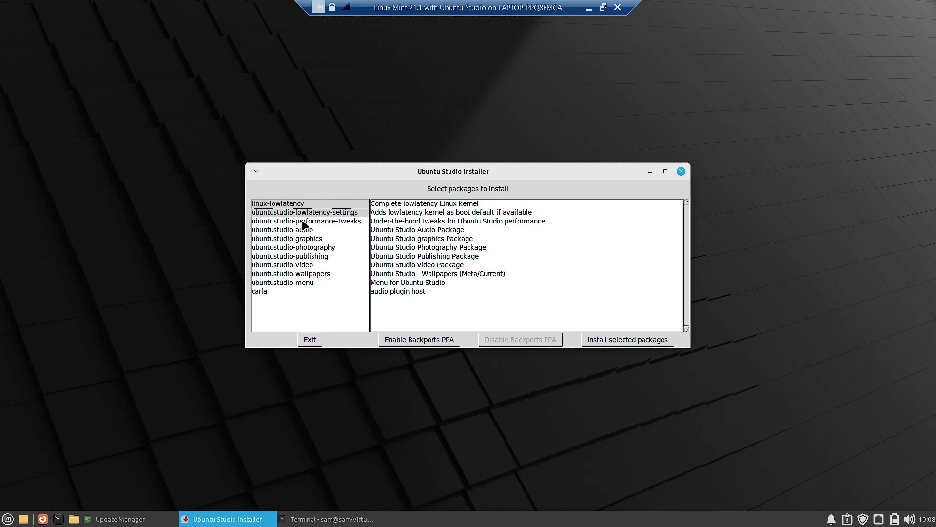
pyautogui.click(302, 222)
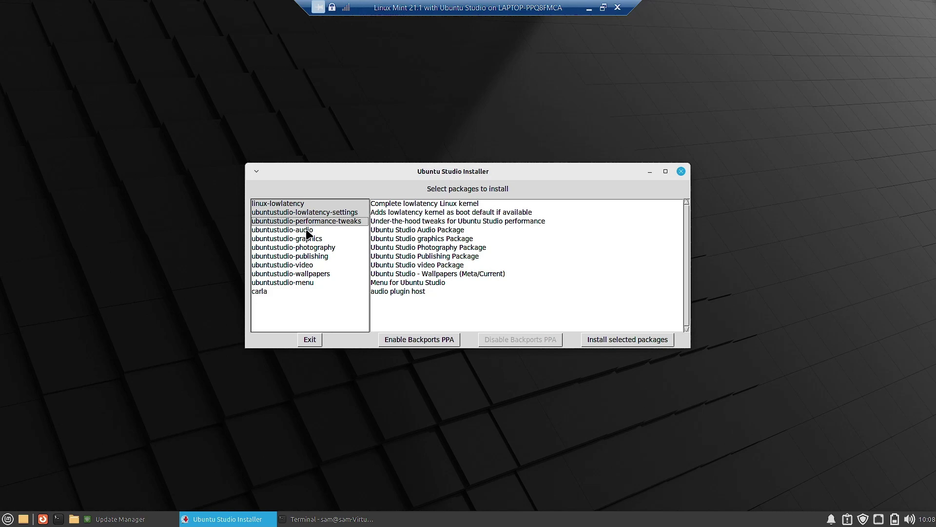
# Add the ubuntustudio-audio, ubuntustudio-graphics, ubuntustudio-photography, ubuntustudio-publishing and ubuntustudio-video packages to the selection
pyautogui.click(308, 231)
pyautogui.click(307, 233)
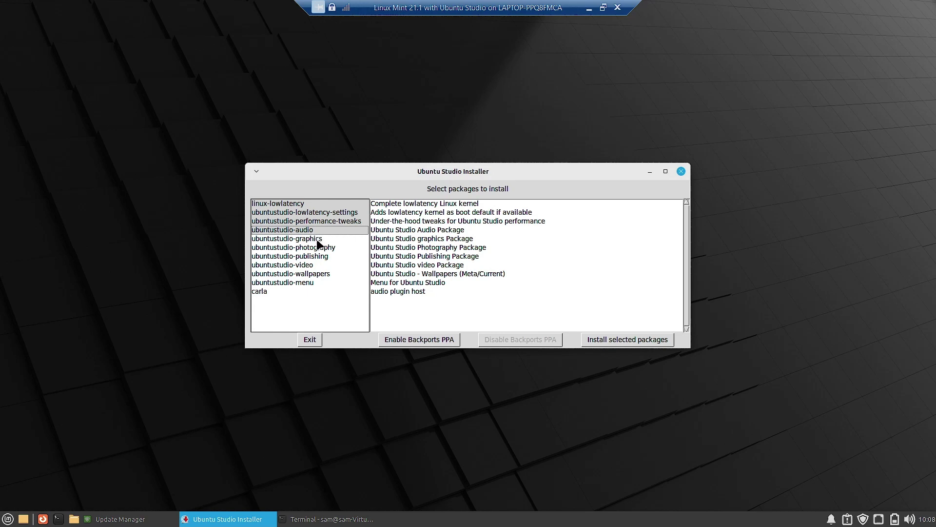
pyautogui.click(319, 242)
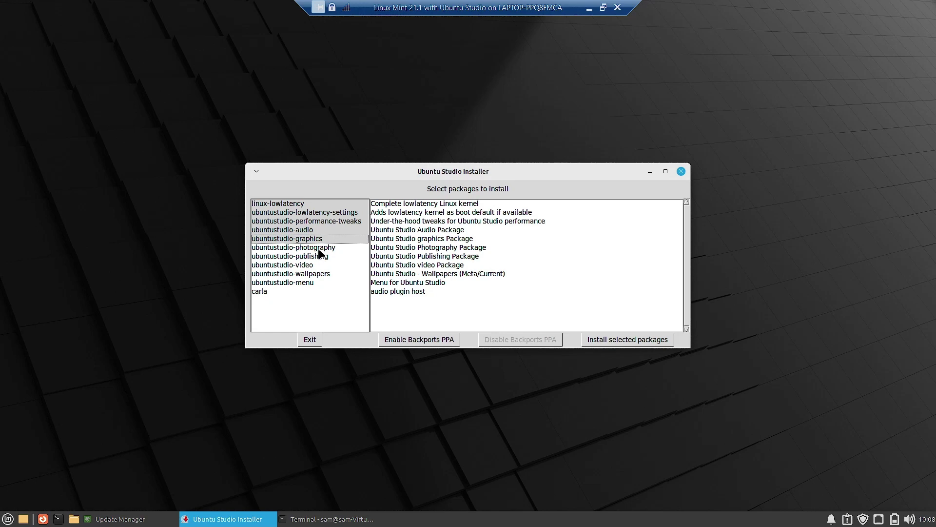
pyautogui.click(320, 249)
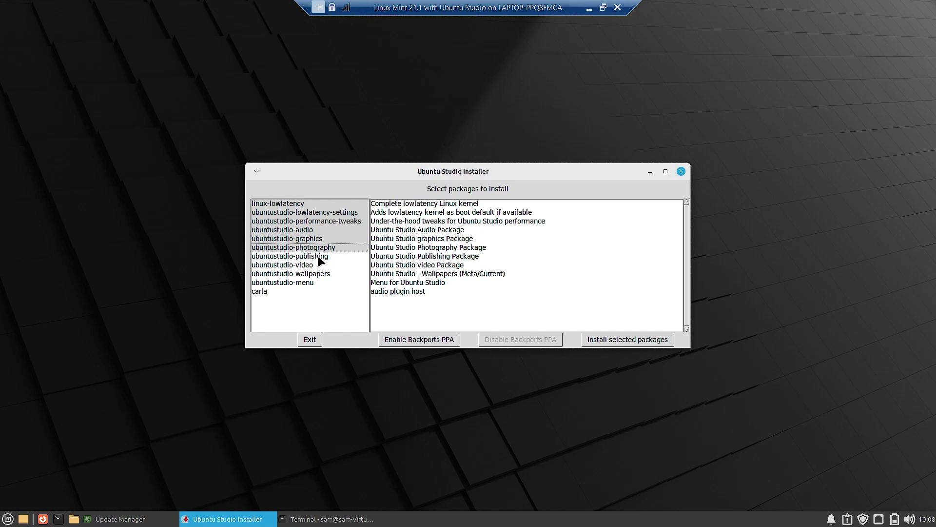
pyautogui.click(318, 258)
pyautogui.click(313, 258)
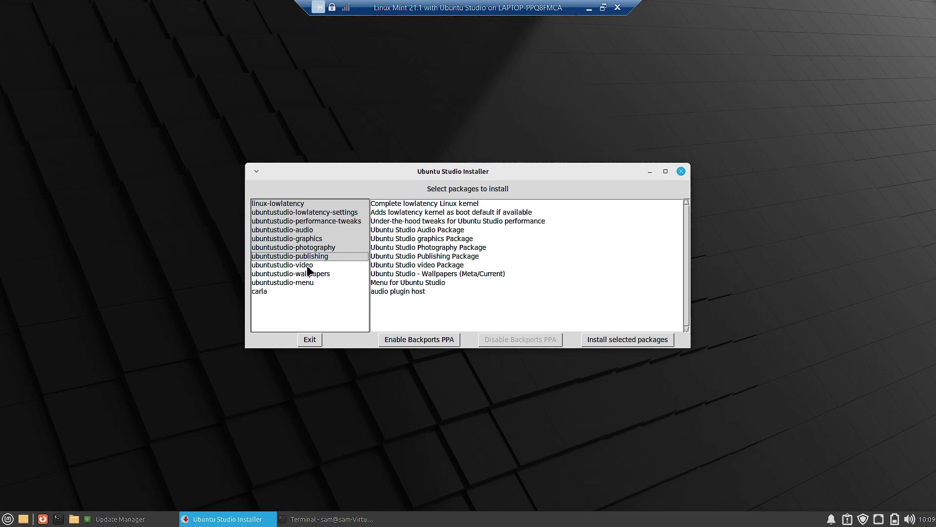
pyautogui.click(308, 268)
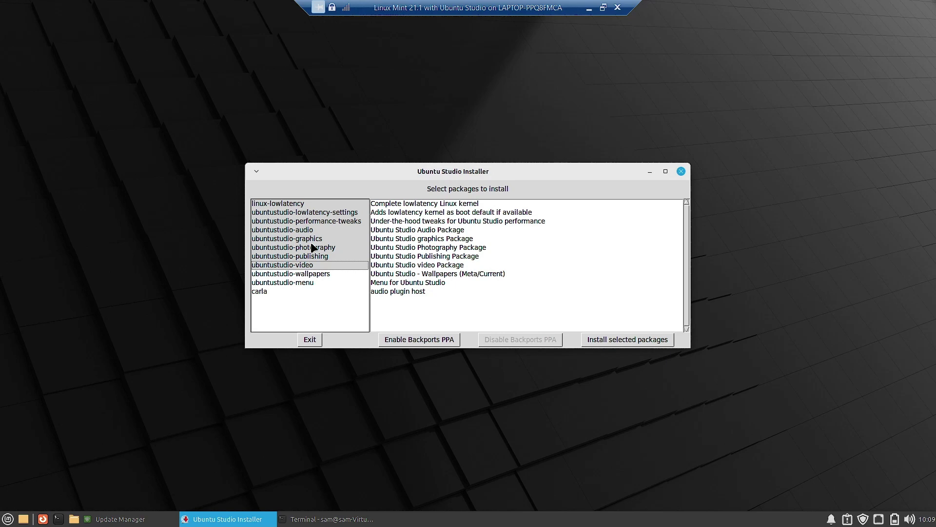
# Add the ubuntustudio-wallpapers, ubuntustudio-menu and carla packages to the selection
pyautogui.click(313, 275)
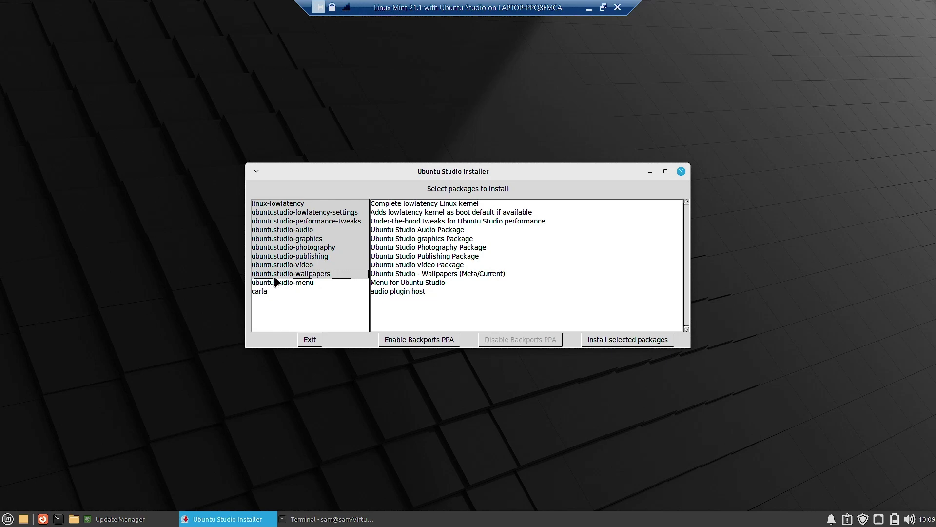
pyautogui.click(300, 283)
pyautogui.click(301, 283)
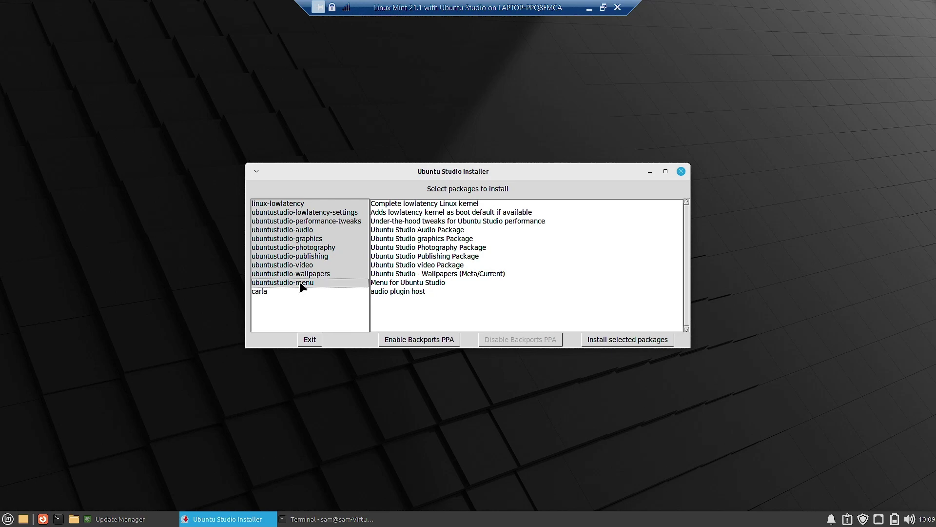
pyautogui.click(261, 293)
pyautogui.click(257, 293)
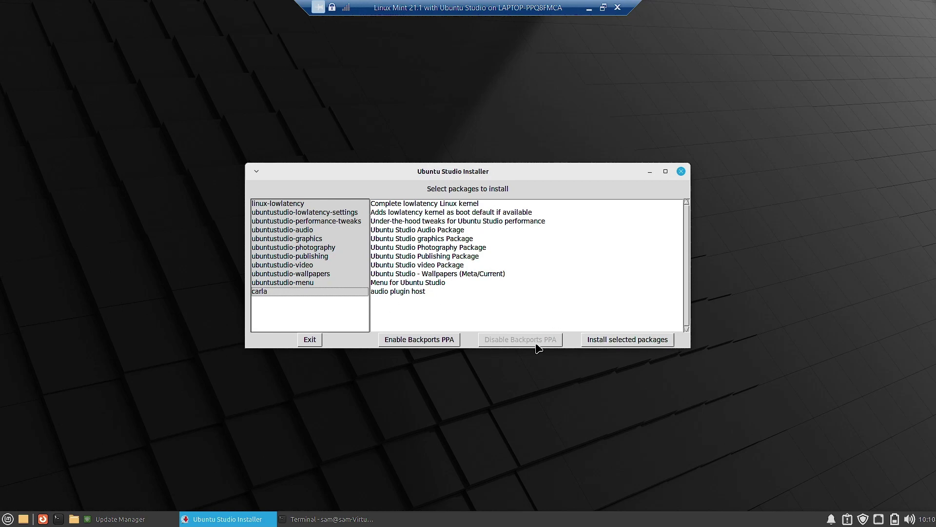
# Enable the Backports PPA, accepting the software change notice and authenticating with the account password, and shift the installer window slightly
pyautogui.click(403, 341)
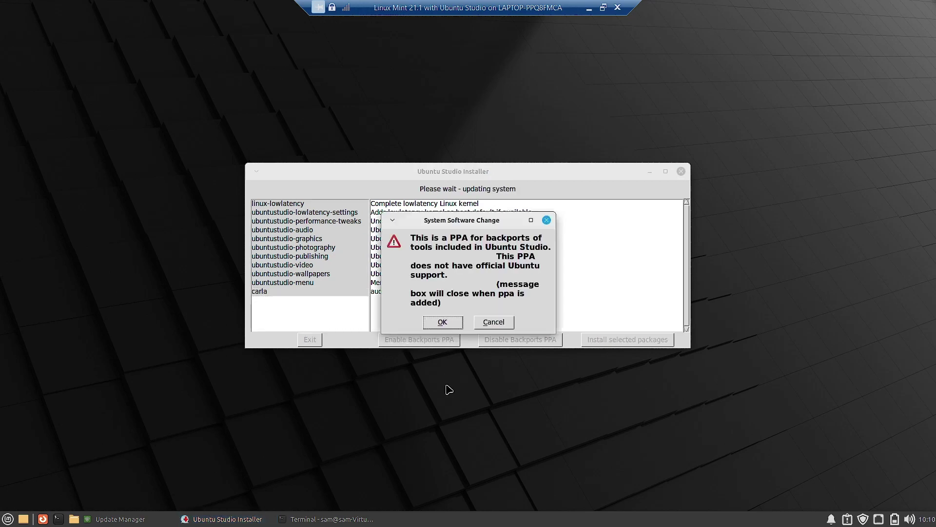
pyautogui.click(453, 323)
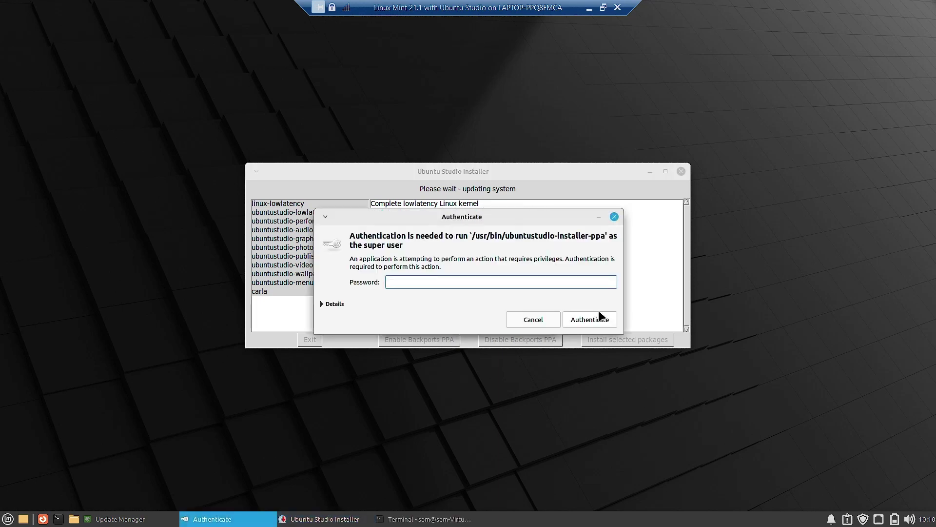
pyautogui.write('••••••')
pyautogui.click(601, 318)
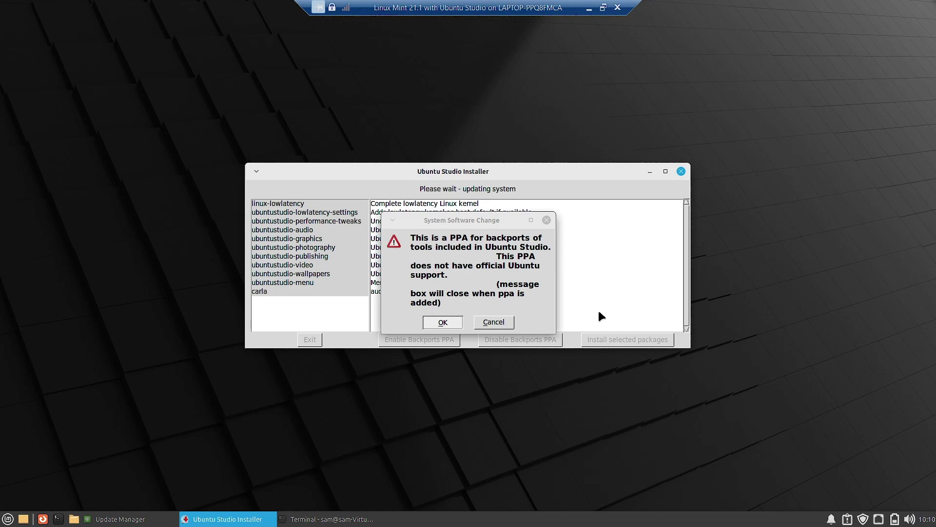
pyautogui.click(471, 220)
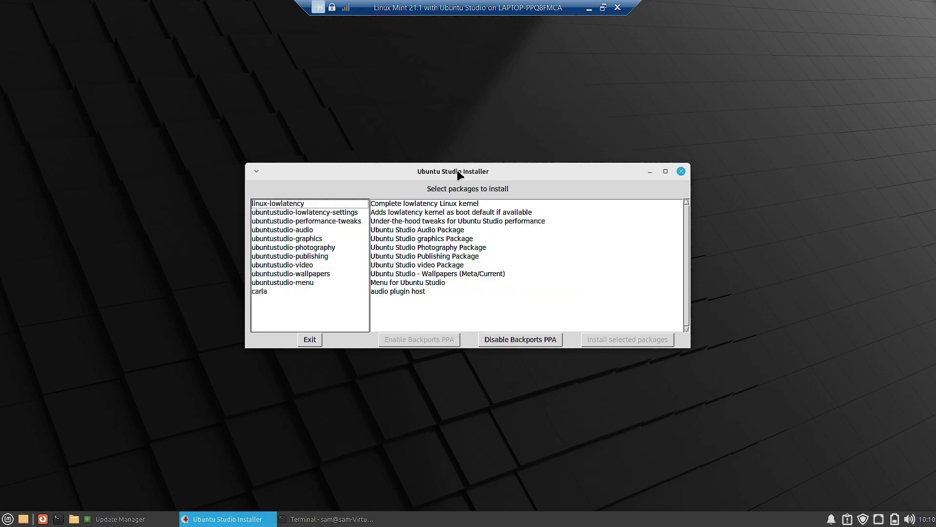
pyautogui.moveTo(458, 174); pyautogui.dragTo(492, 167)
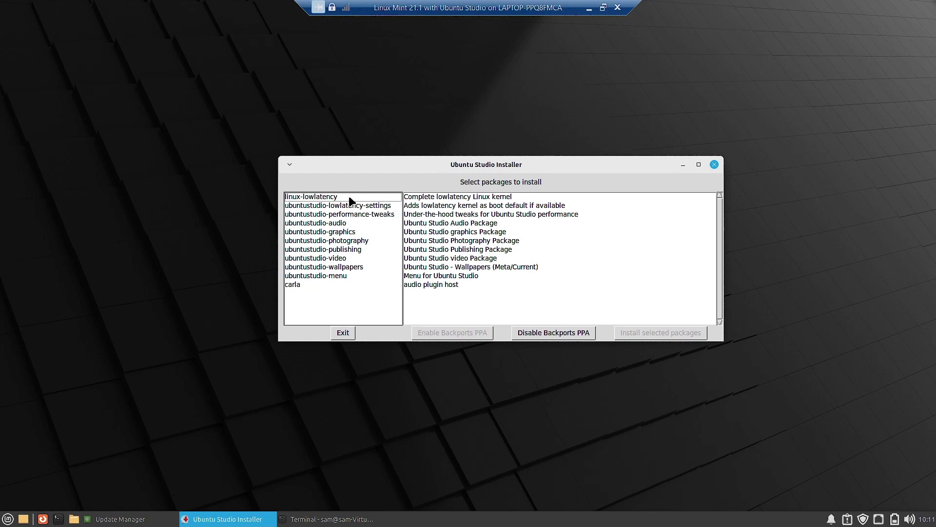
# Reselect the linux-lowlatency, ubuntustudio-lowlatency-settings and ubuntustudio-performance-tweaks packages in the installer's package list
pyautogui.click(316, 197)
pyautogui.click(316, 197)
pyautogui.click(311, 197)
pyautogui.click(310, 206)
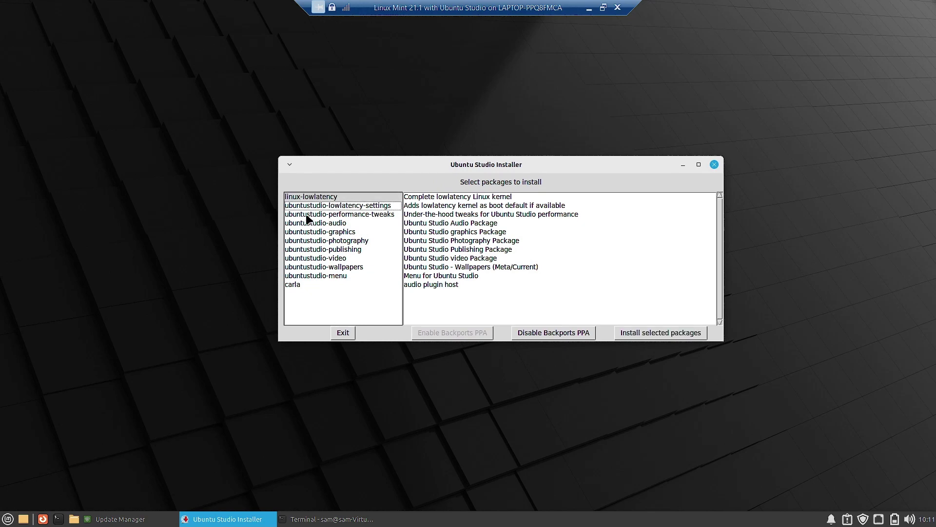
pyautogui.click(302, 213)
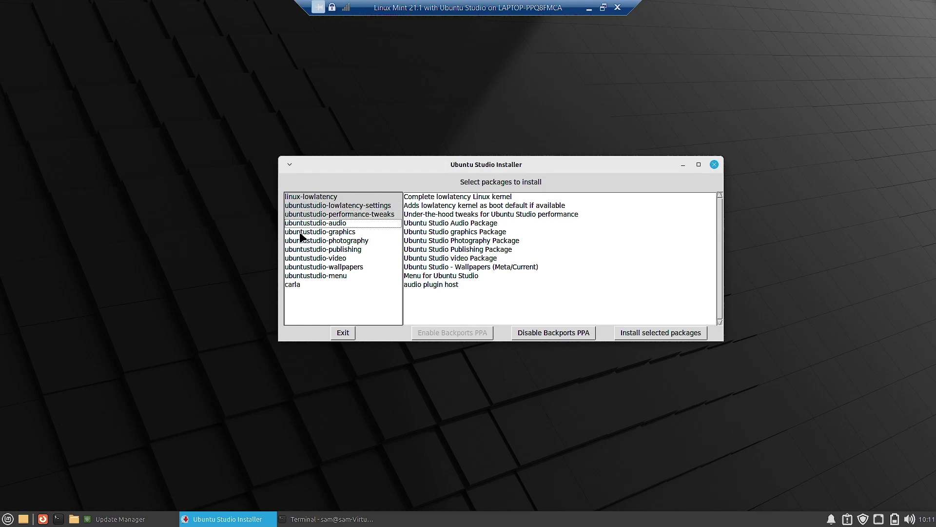
# Add the ubuntustudio-audio, ubuntustudio-graphics, ubuntustudio-photography, ubuntustudio-publishing and ubuntustudio-video packages to the selection again
pyautogui.click(303, 224)
pyautogui.click(304, 233)
pyautogui.click(304, 241)
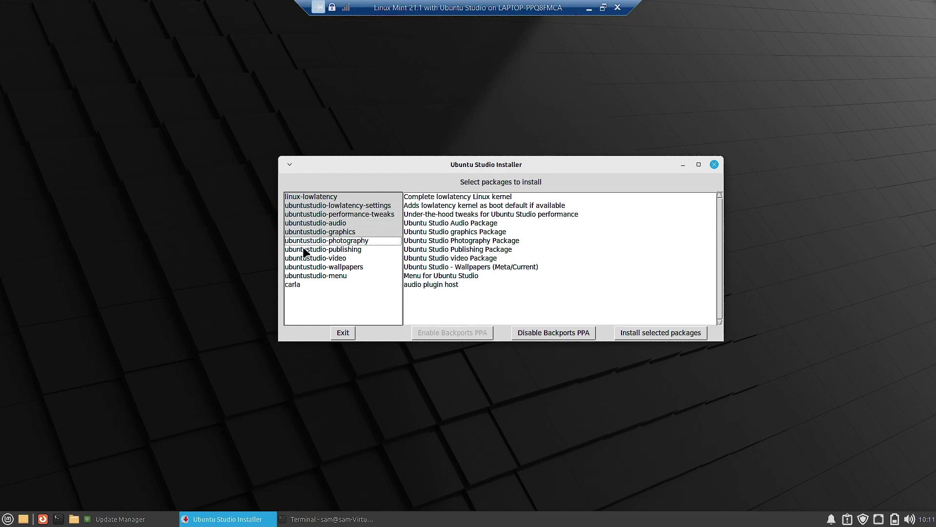
pyautogui.click(305, 250)
pyautogui.click(306, 259)
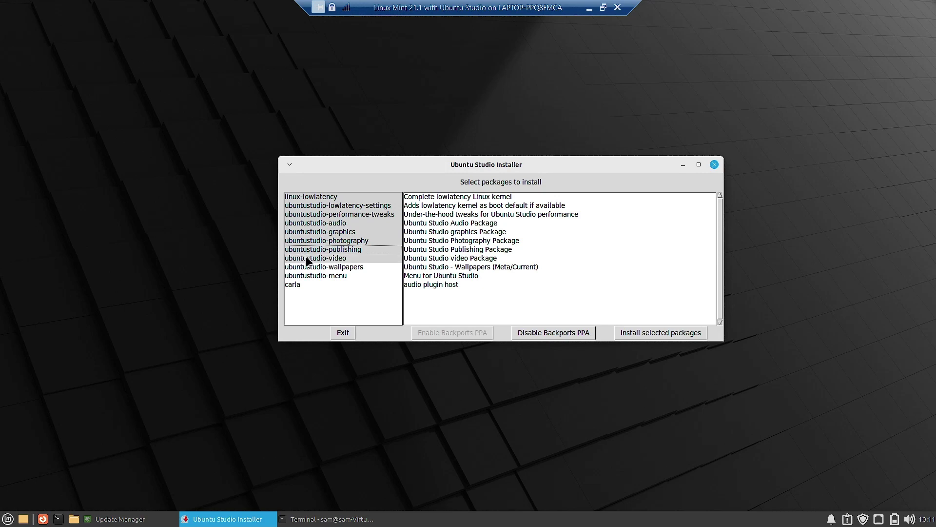
# Include the ubuntustudio-wallpapers, ubuntustudio-menu and carla packages in the selection again
pyautogui.click(304, 267)
pyautogui.click(303, 276)
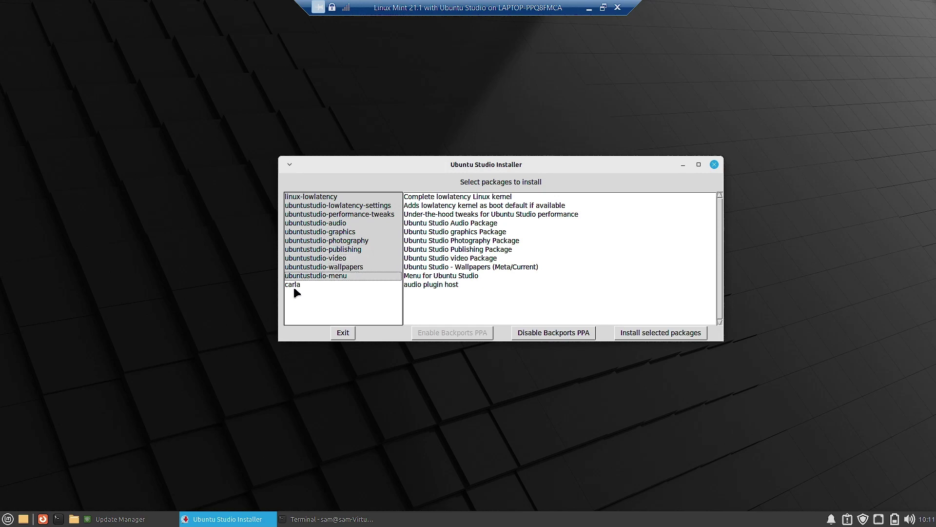
pyautogui.click(294, 285)
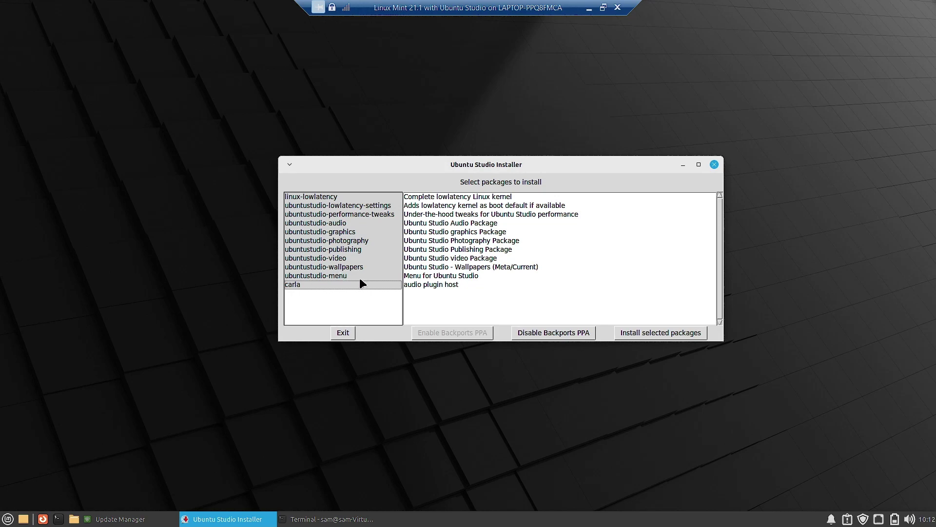
# Install the selected packages, authenticating with the account password, and log back in to the locked session with the login password
pyautogui.click(643, 336)
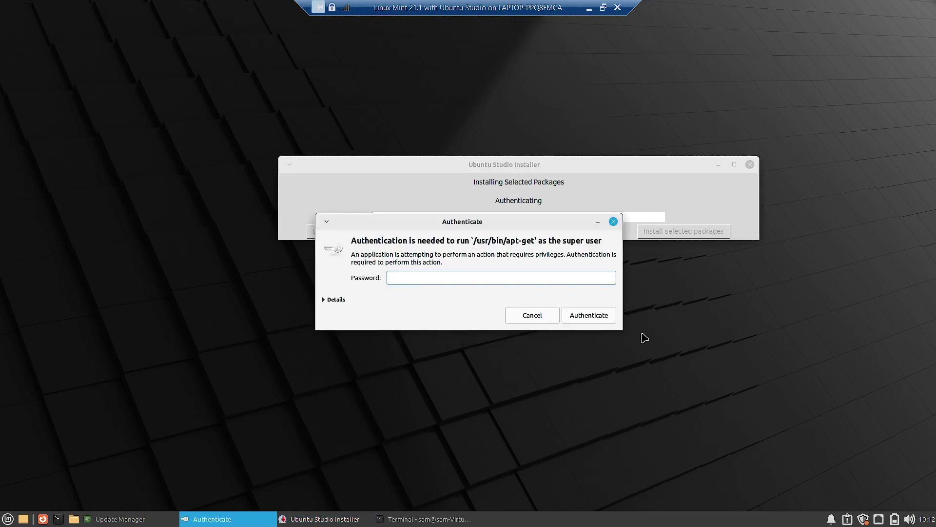
pyautogui.write('******')
pyautogui.press('Return')
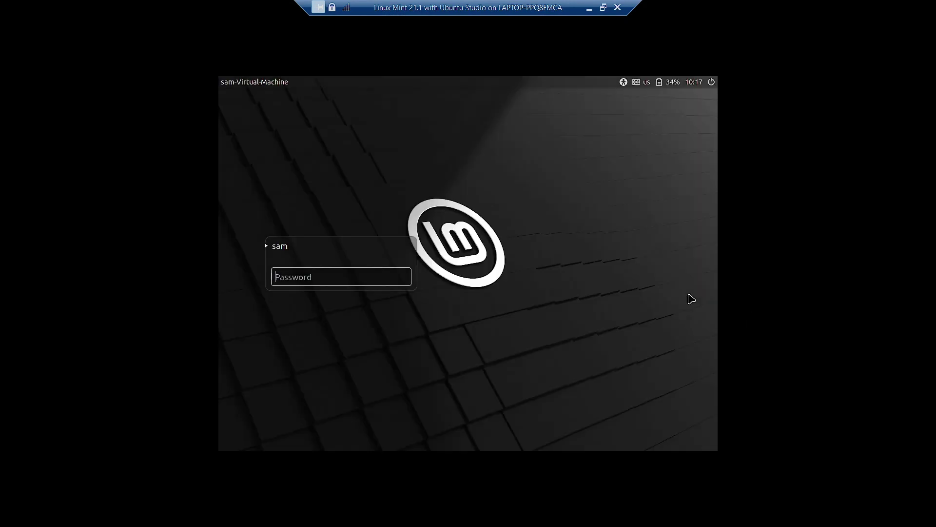
pyautogui.write('*****')
pyautogui.press('Return')
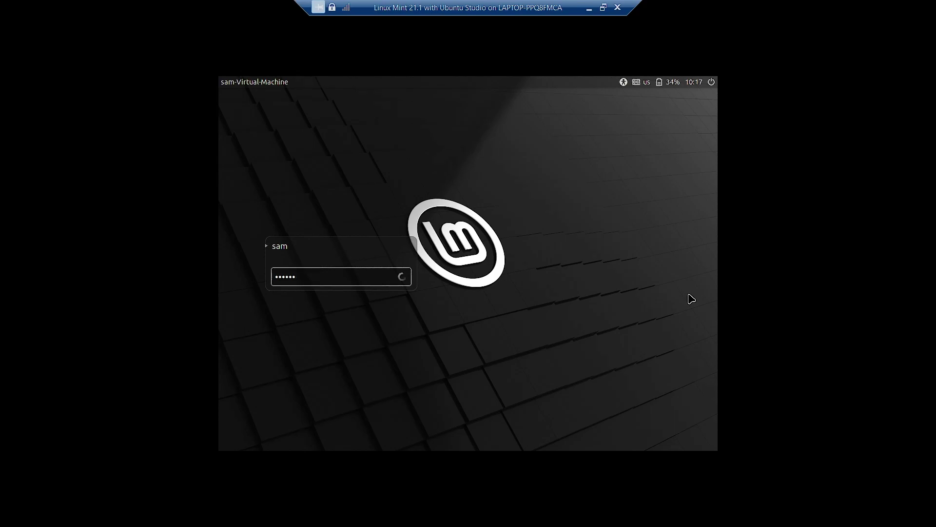
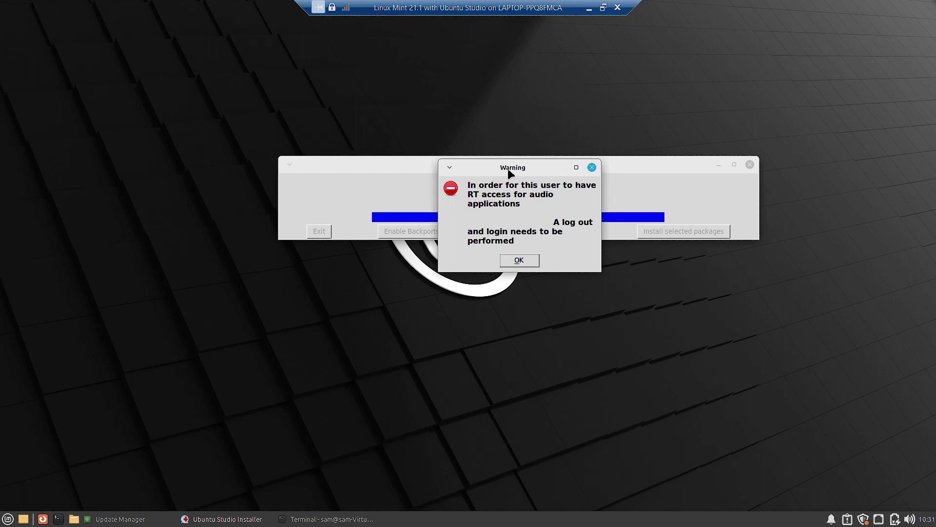
# Move the real-time audio access warning clear of the installer, acknowledge it, and close Ubuntu Studio Installer
pyautogui.moveTo(510, 173); pyautogui.dragTo(585, 287)
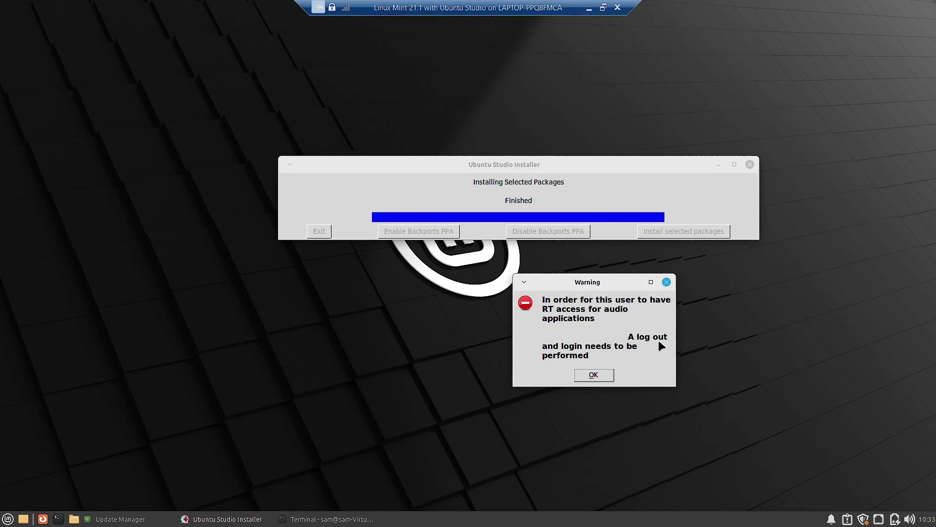
pyautogui.click(592, 376)
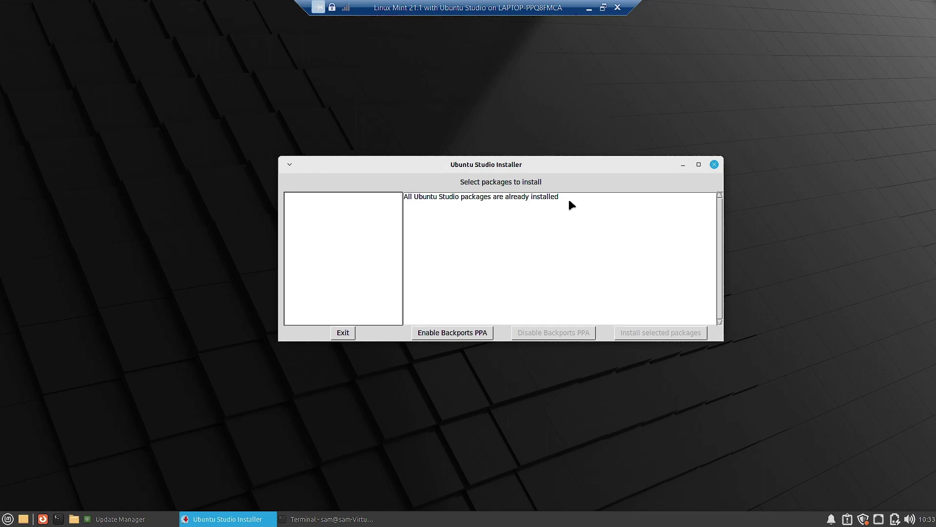
pyautogui.click(715, 165)
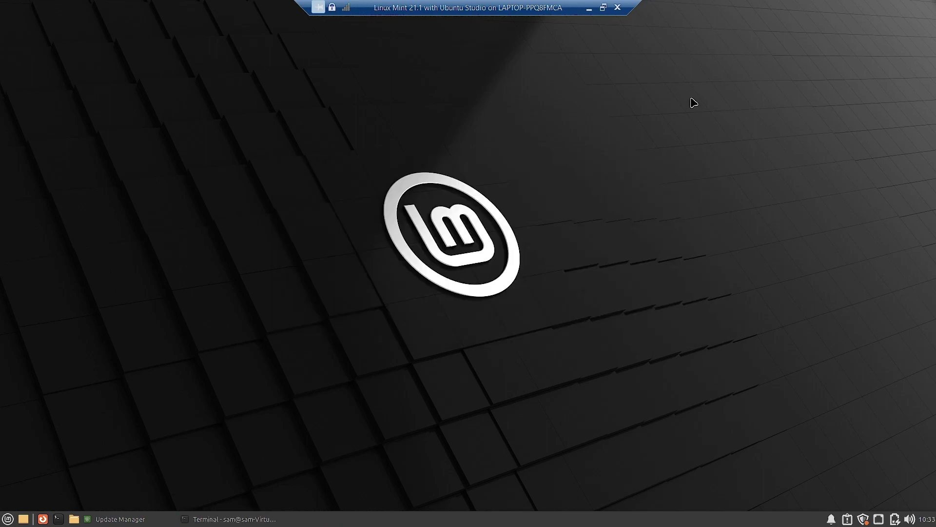